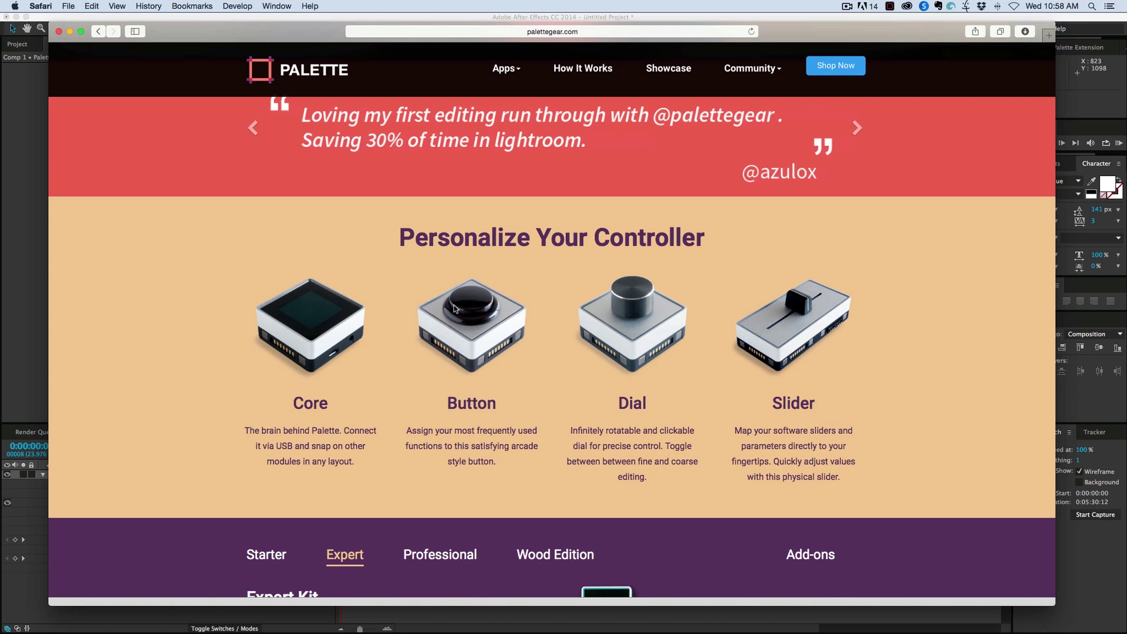
- Compare the Starter, Expert and $499 Professional kits and the add-on modules, ending on Starter
scroll(455, 307, "down", 10)
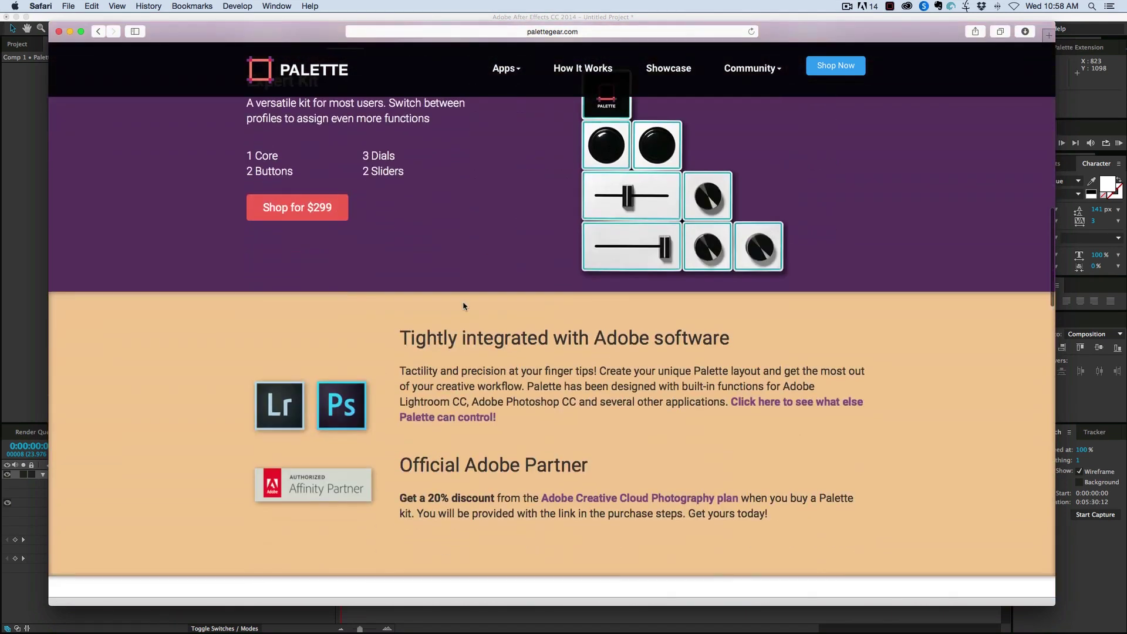
scroll(463, 306, "down", 5)
scroll(464, 306, "up", 6)
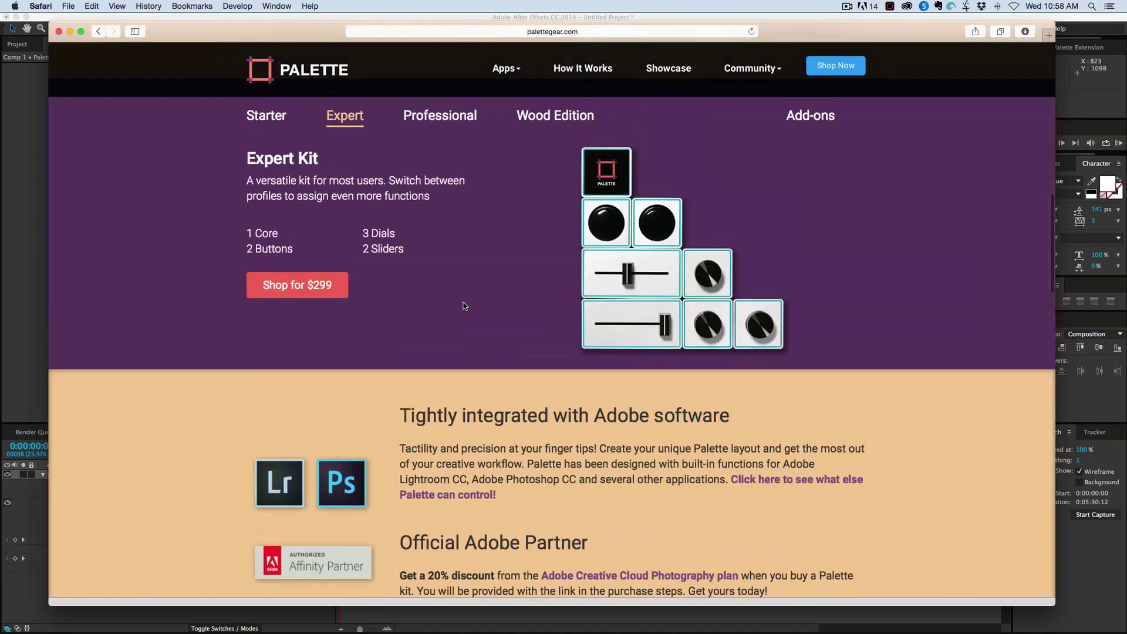
scroll(465, 305, "up", 1)
left_click(282, 169)
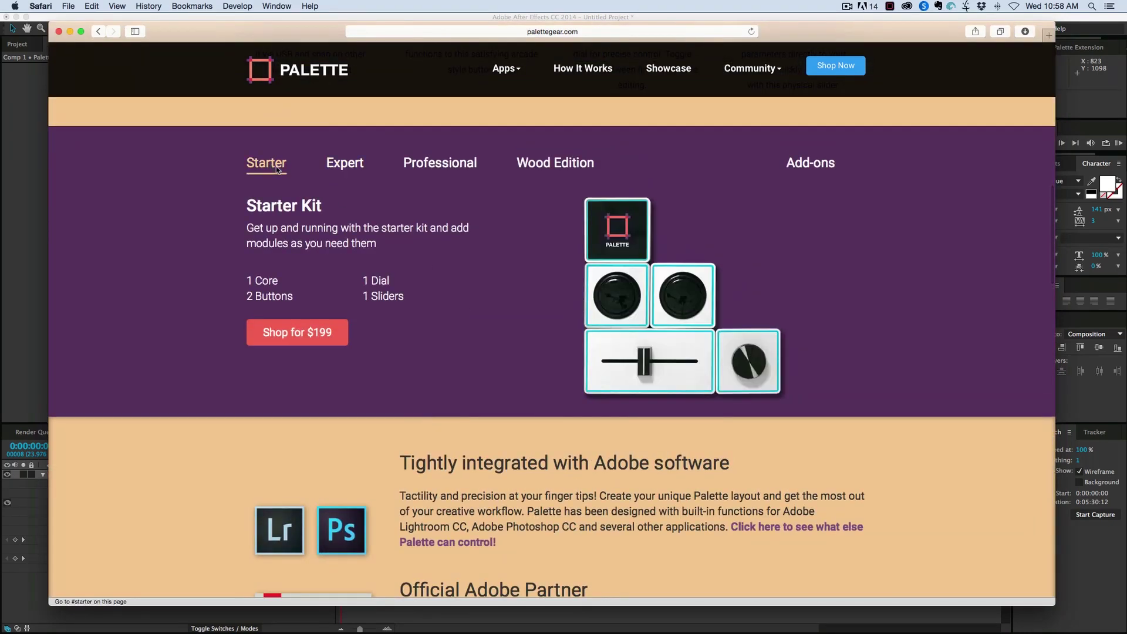
left_click(344, 166)
left_click(440, 167)
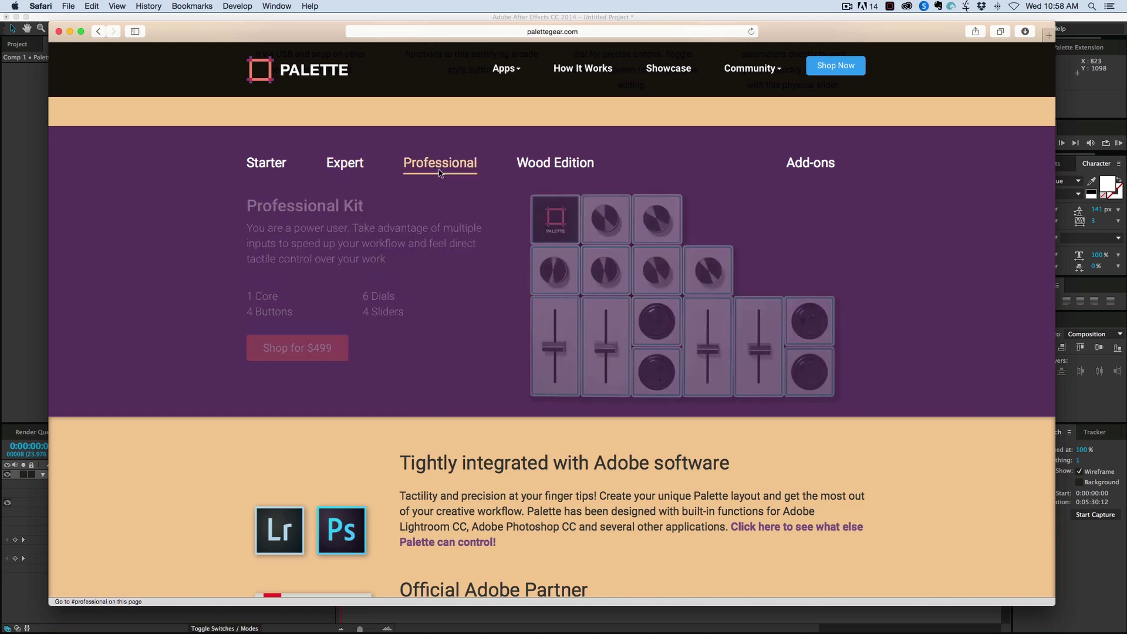
left_click(810, 163)
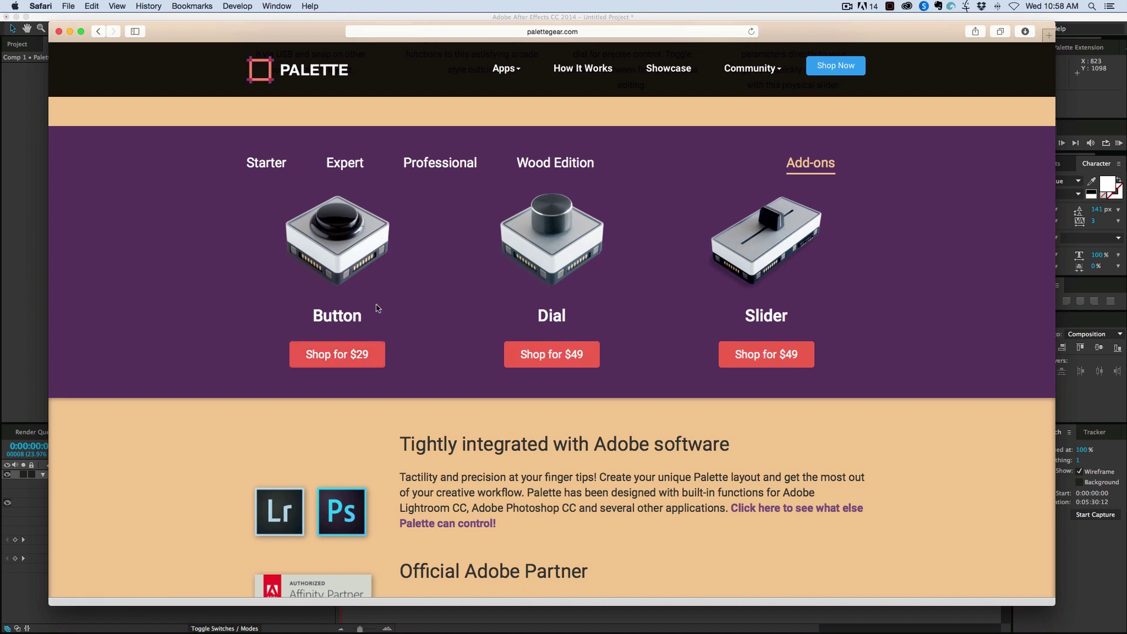
left_click(259, 167)
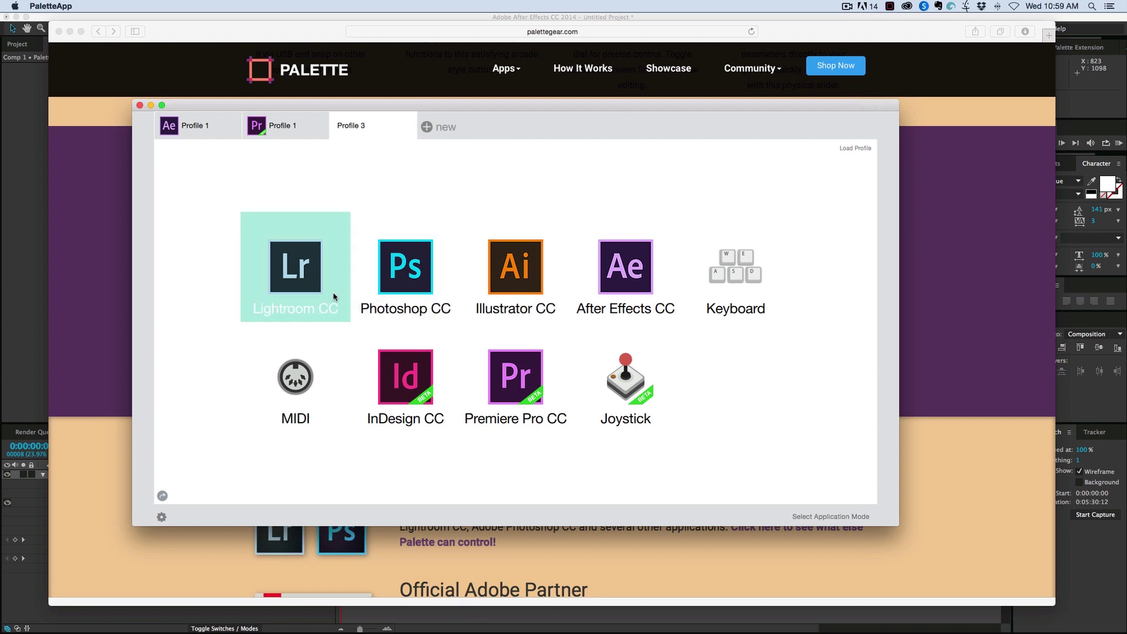
- View the After Effects profile, check the Premiere Pro profile, then return to After Effects
left_click(196, 125)
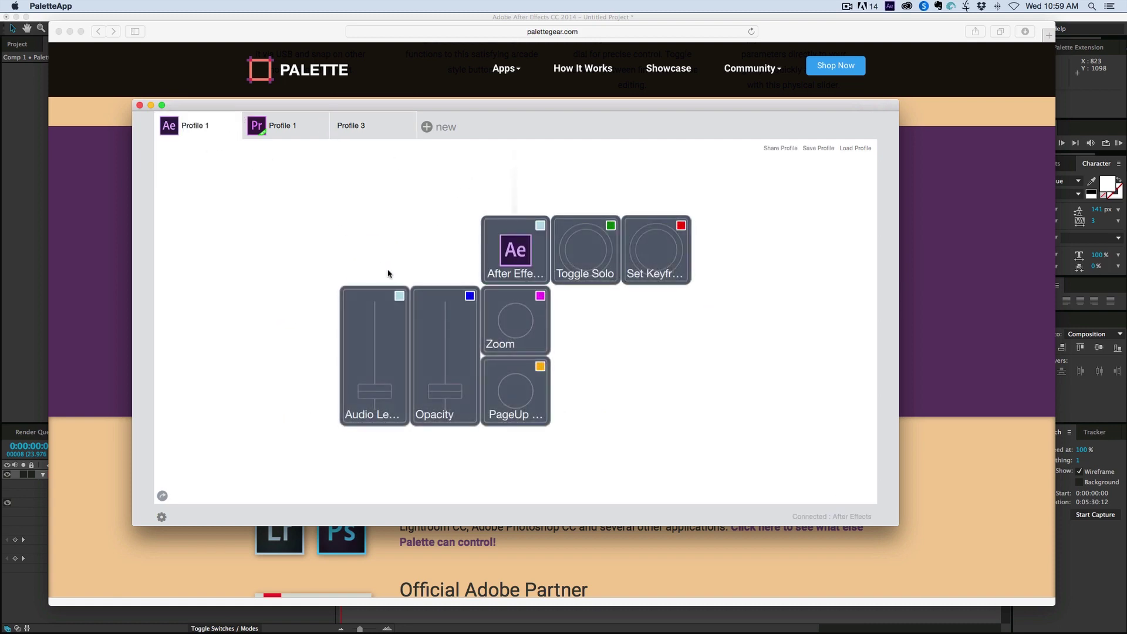
left_click(290, 133)
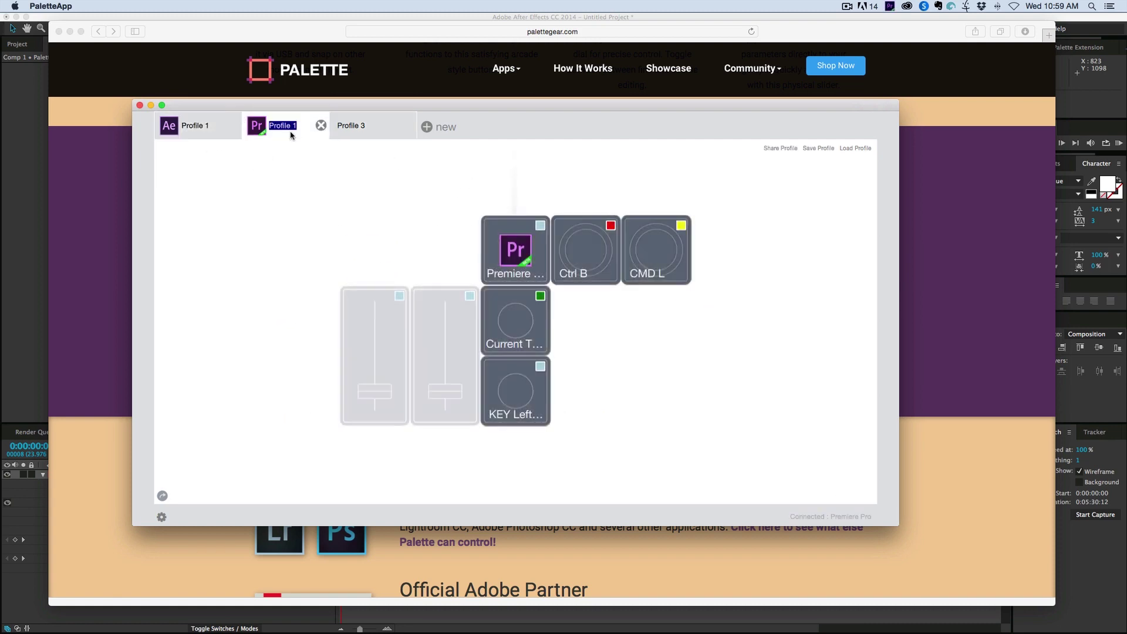
left_click(213, 138)
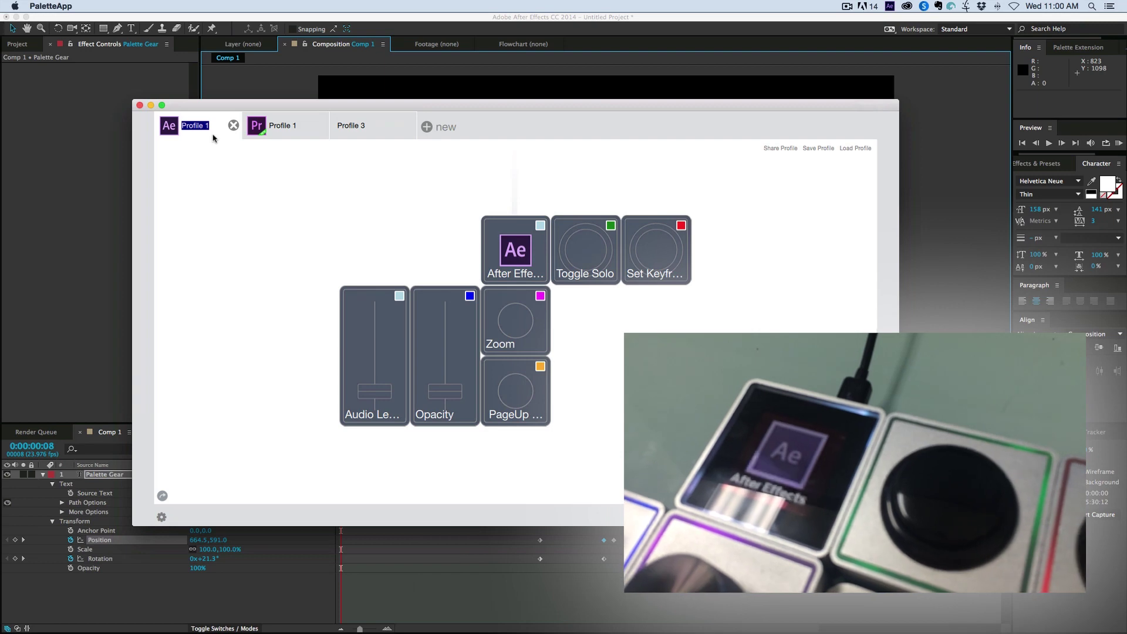
- Toggle repeatedly between the After Effects and Premiere Pro profiles
key("Return")
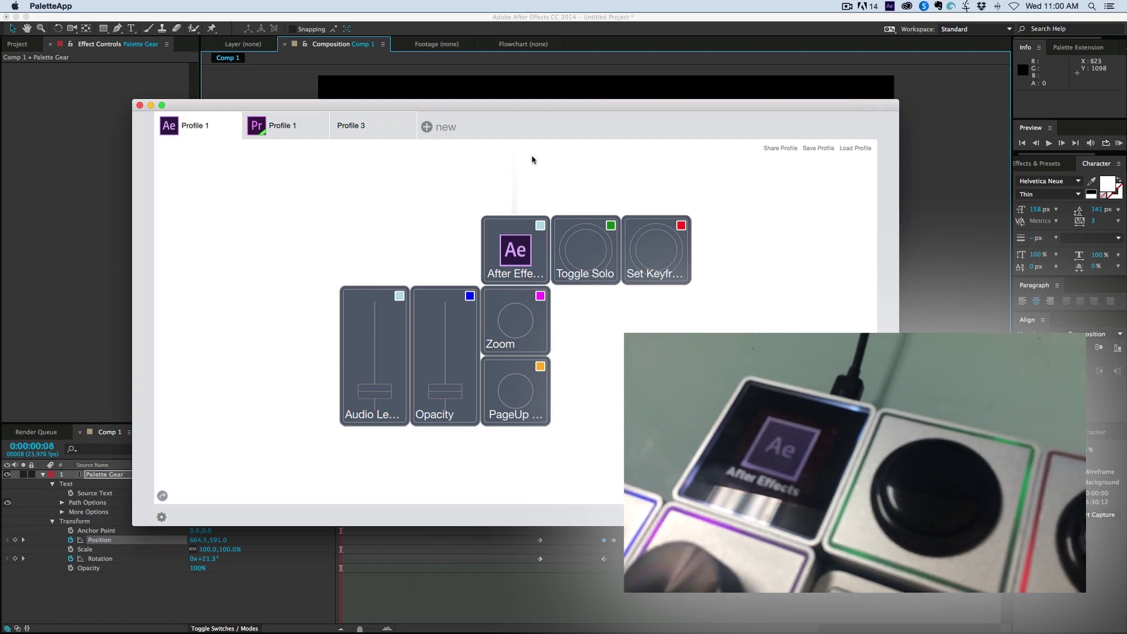
left_click(297, 130)
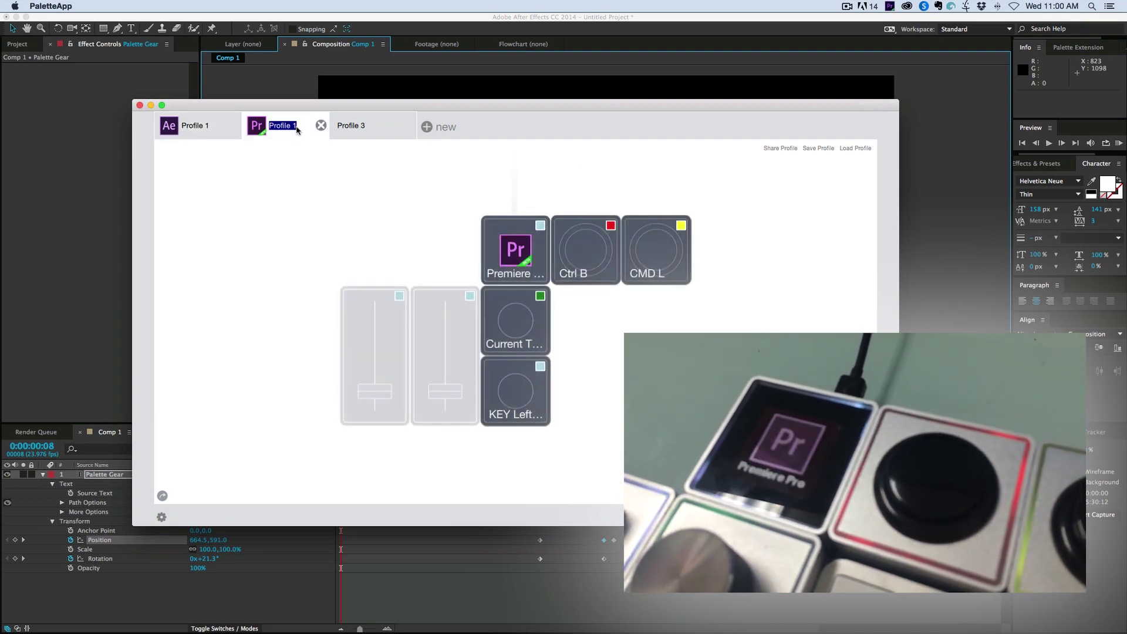
double_click(208, 126)
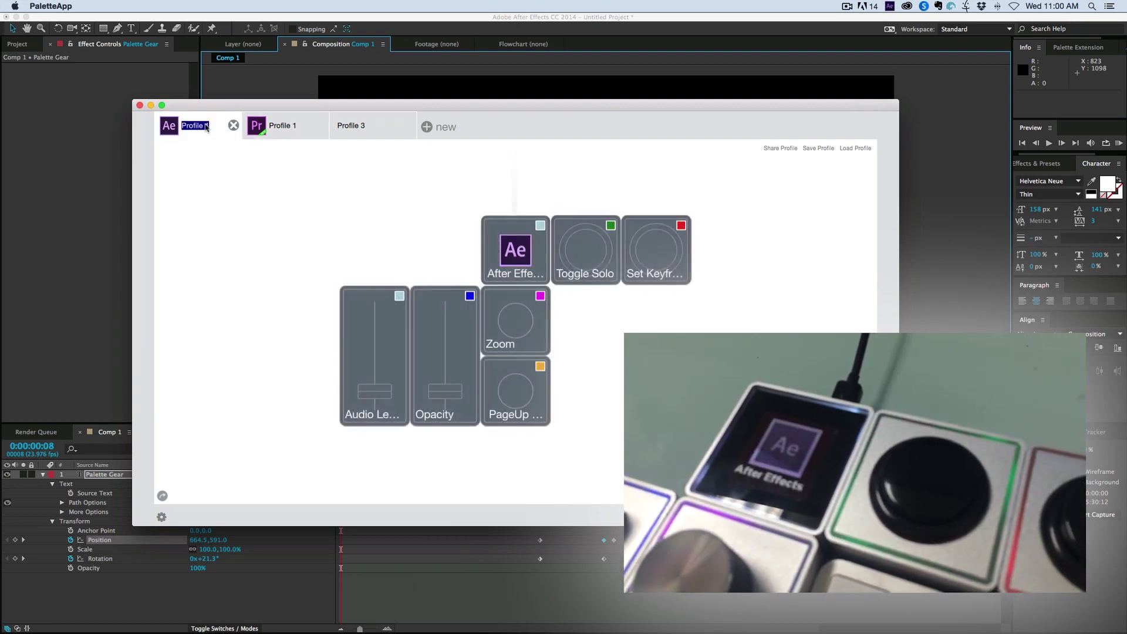
key("Return")
double_click(283, 133)
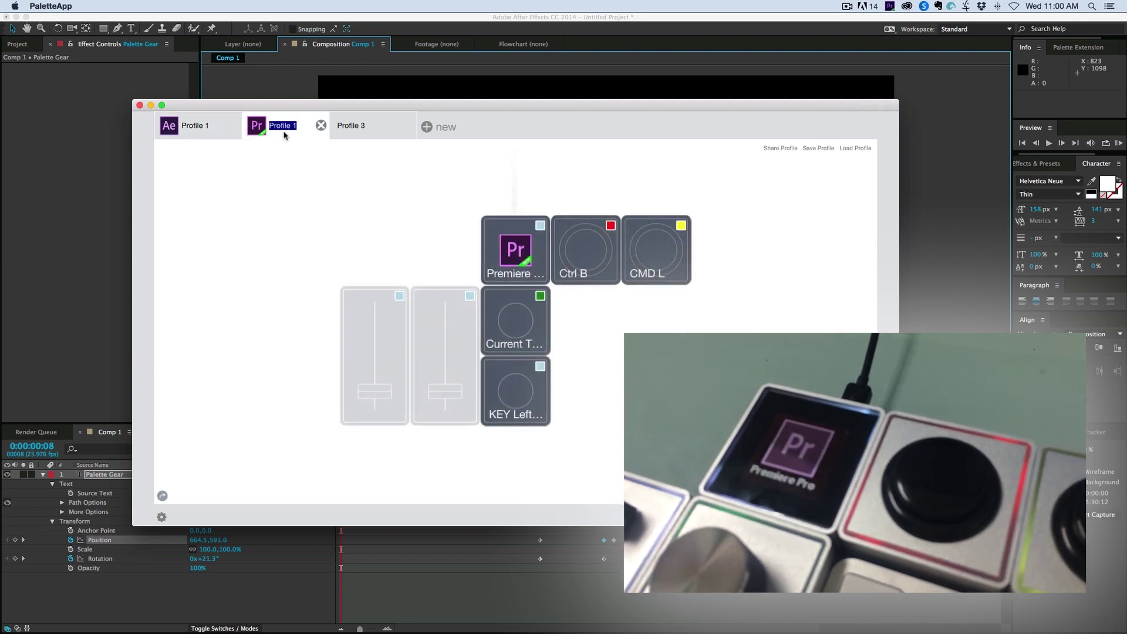
key("Return")
double_click(198, 130)
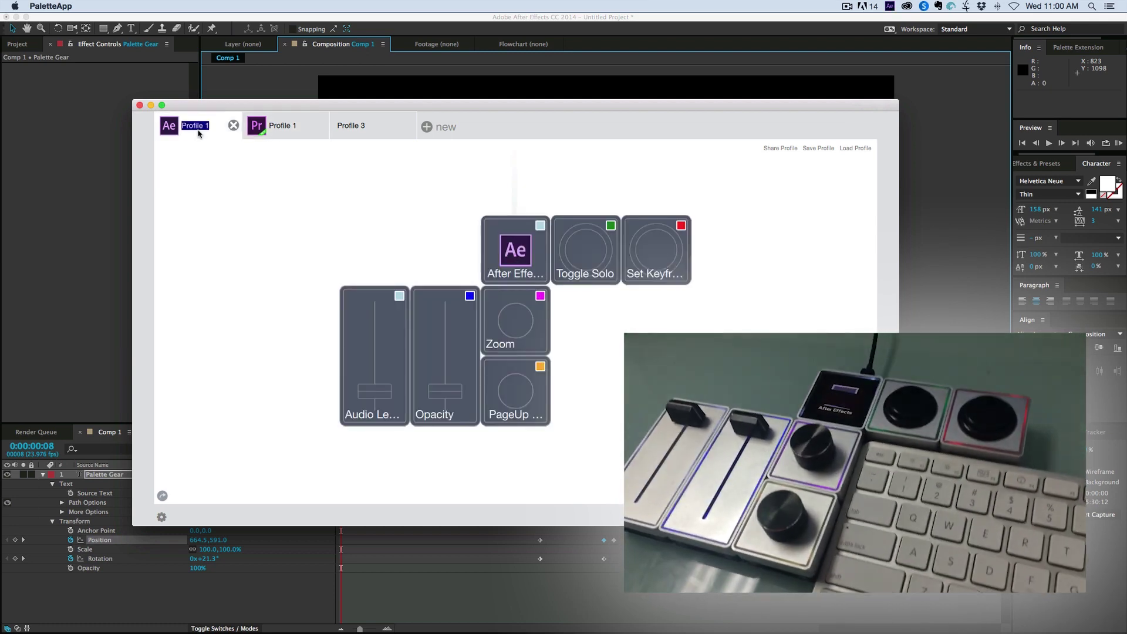
key("Return")
double_click(297, 135)
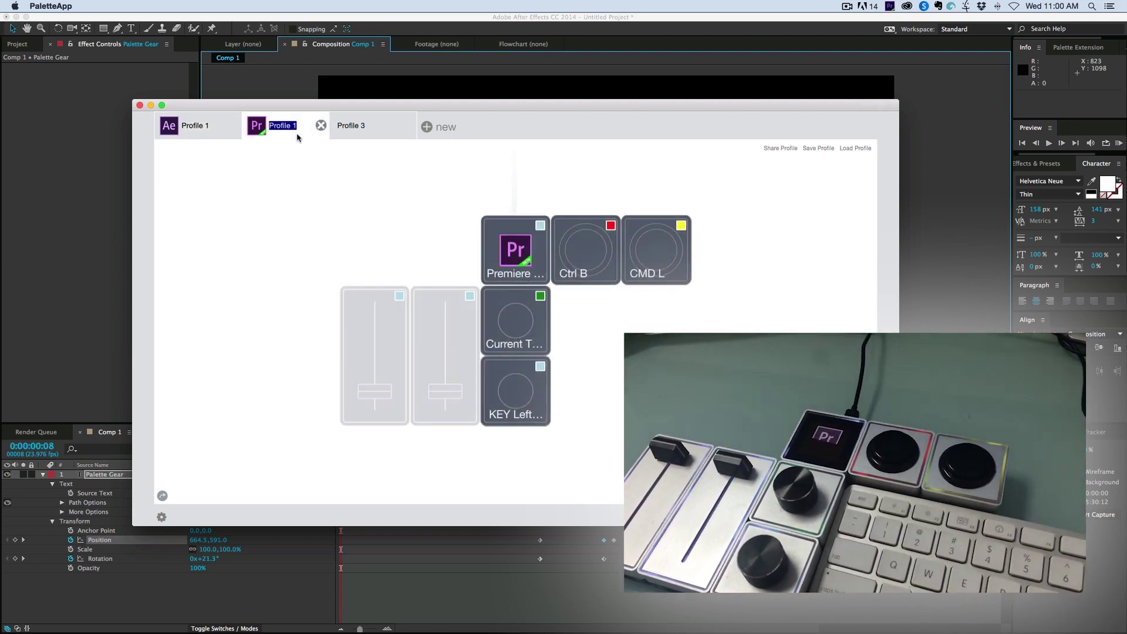
key("Return")
double_click(207, 135)
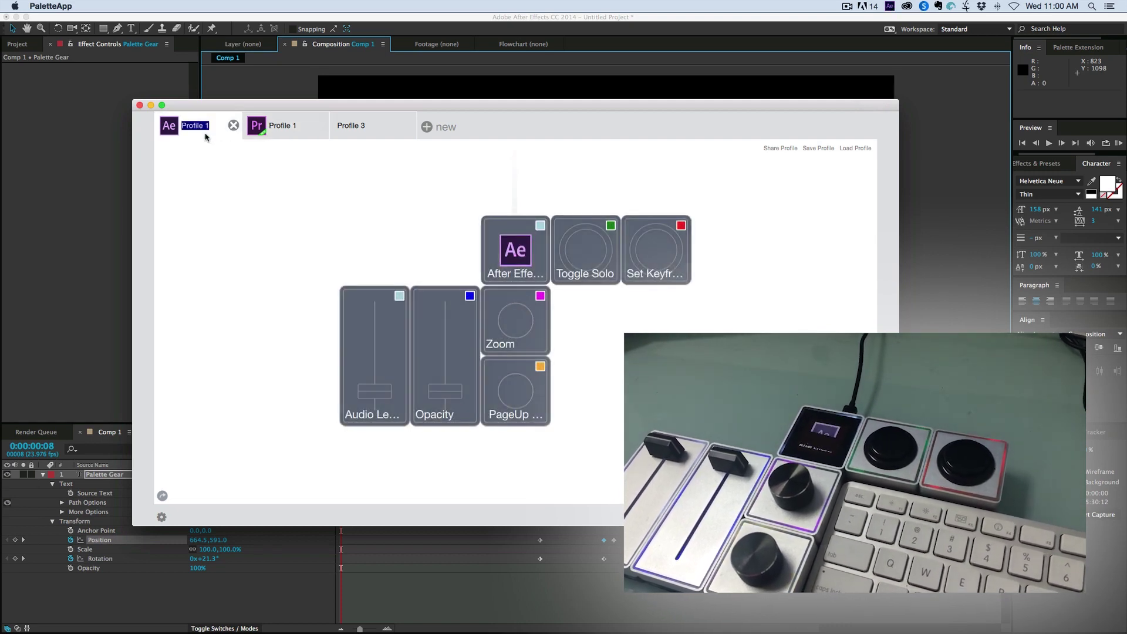
key("Return")
- In the Premiere Pro profile, change the Ctrl B button colour from red to magenta
double_click(297, 136)
key("Return")
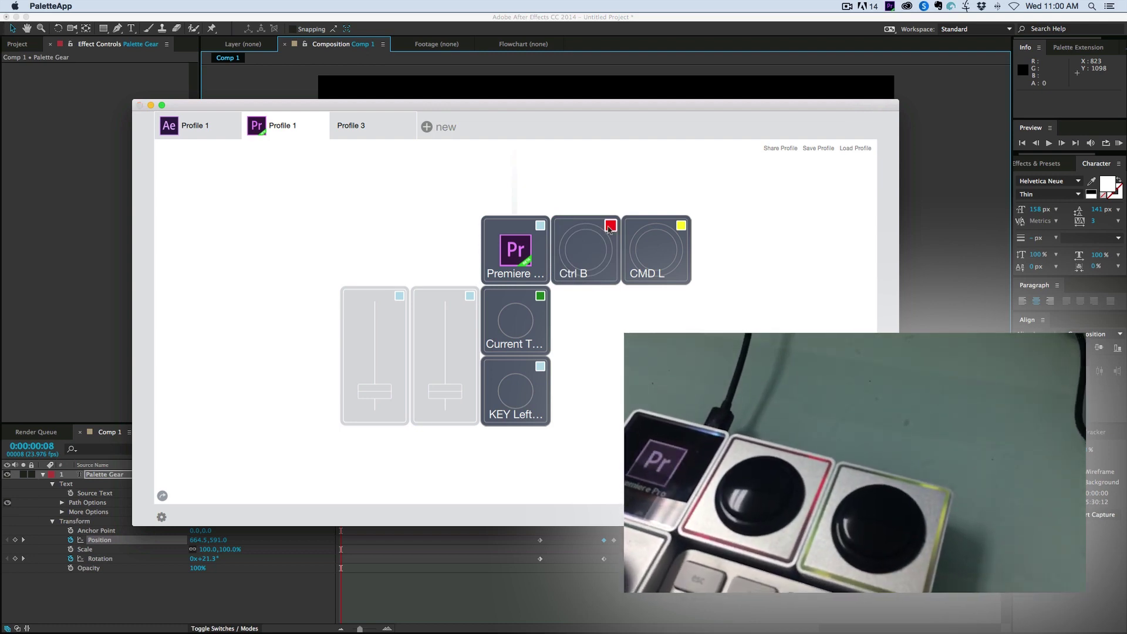
left_click(609, 226)
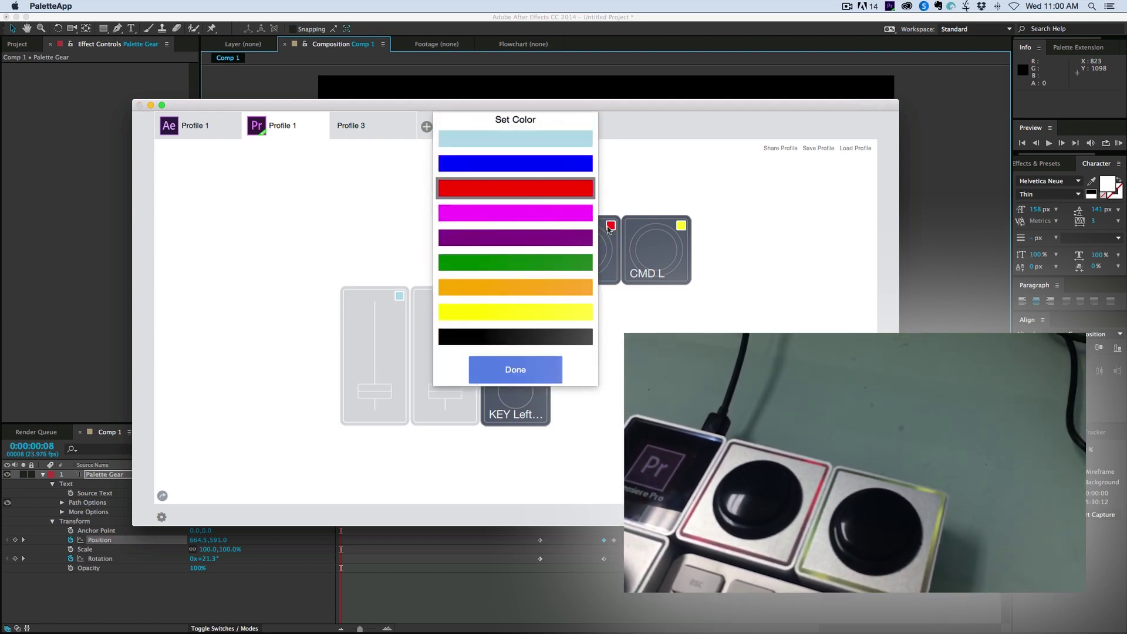
left_click(504, 218)
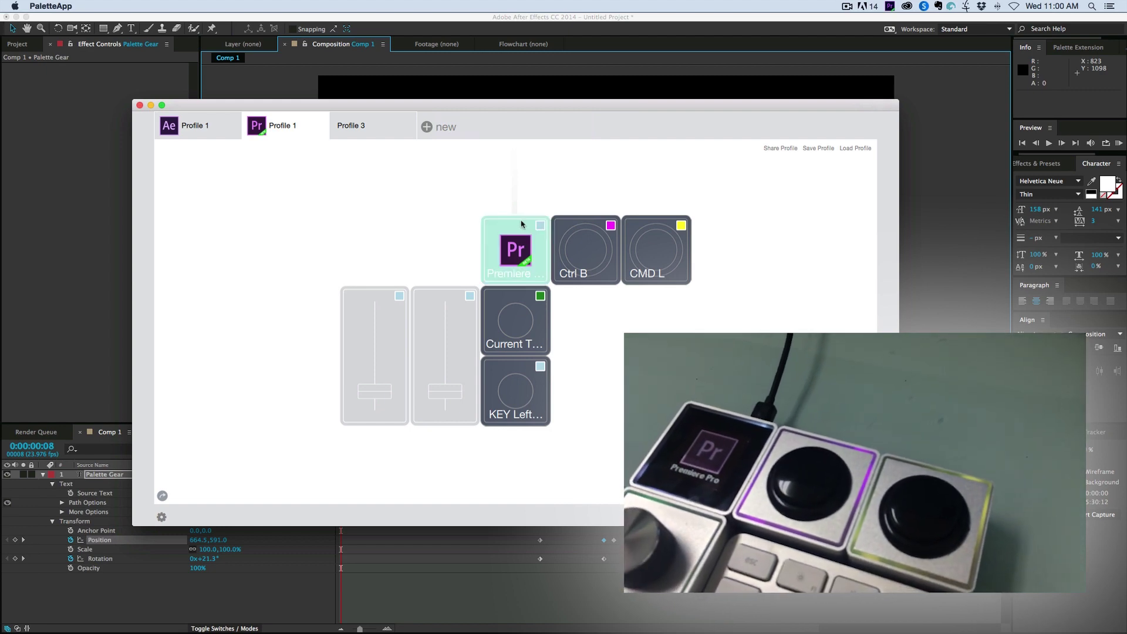
- Move from the After Effects to the Premiere Pro profile and dismiss the slider's No Function popup
double_click(203, 126)
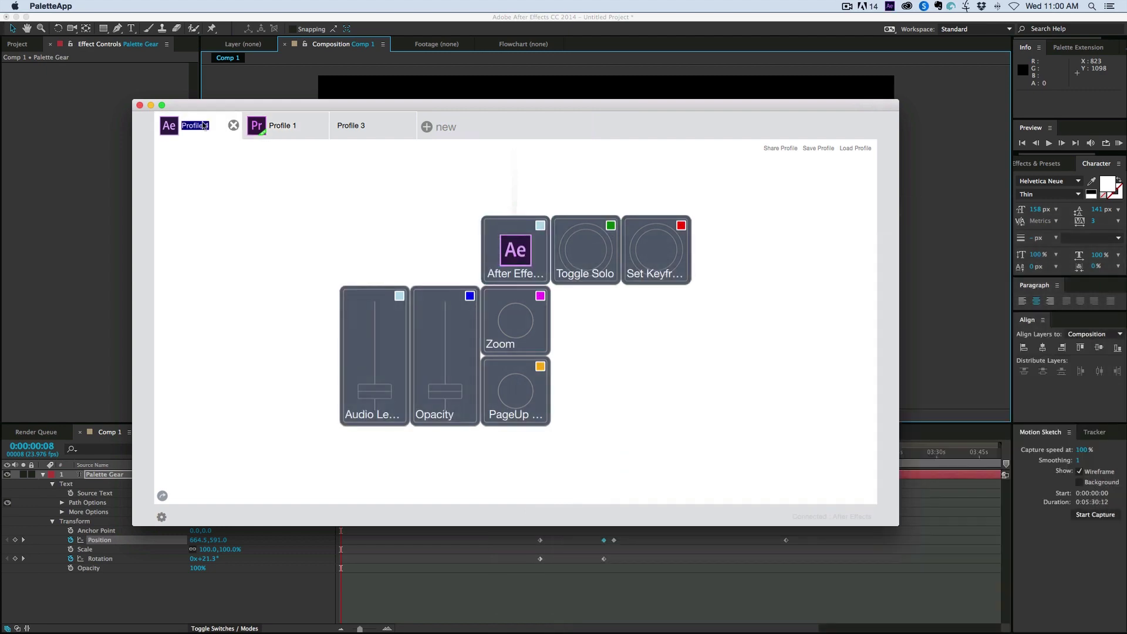
key("Return")
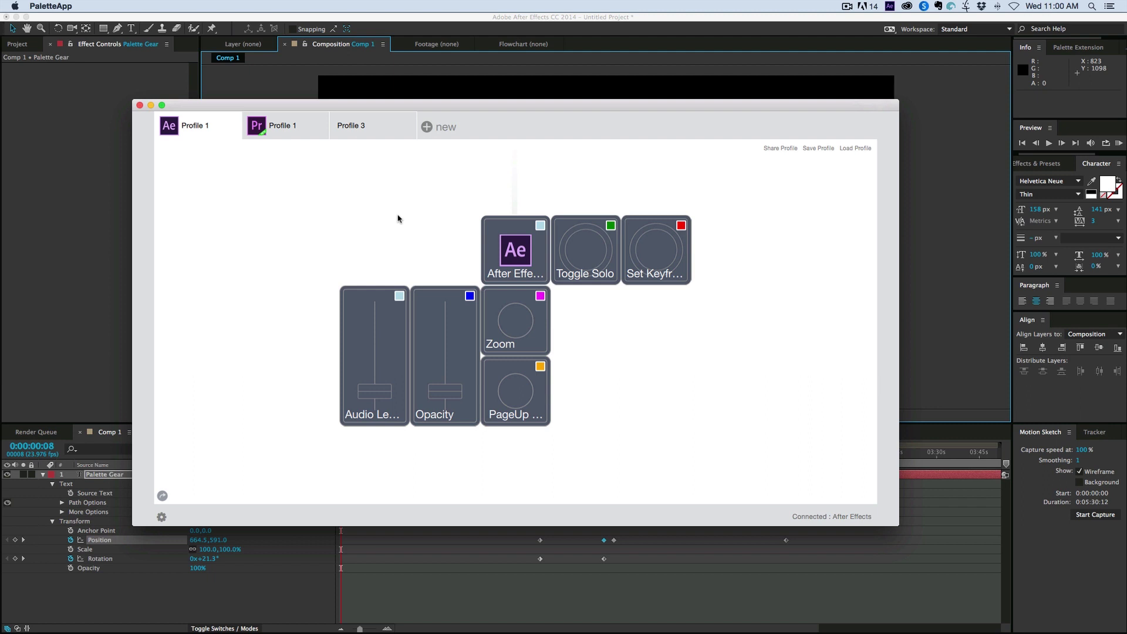
left_click(292, 136)
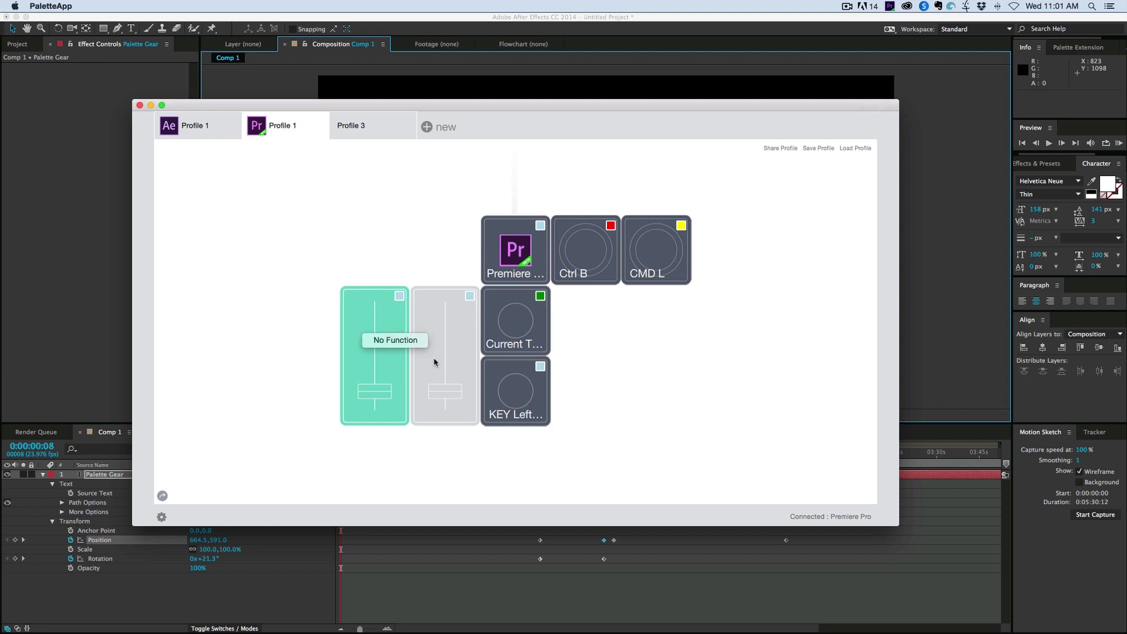
left_click(317, 304)
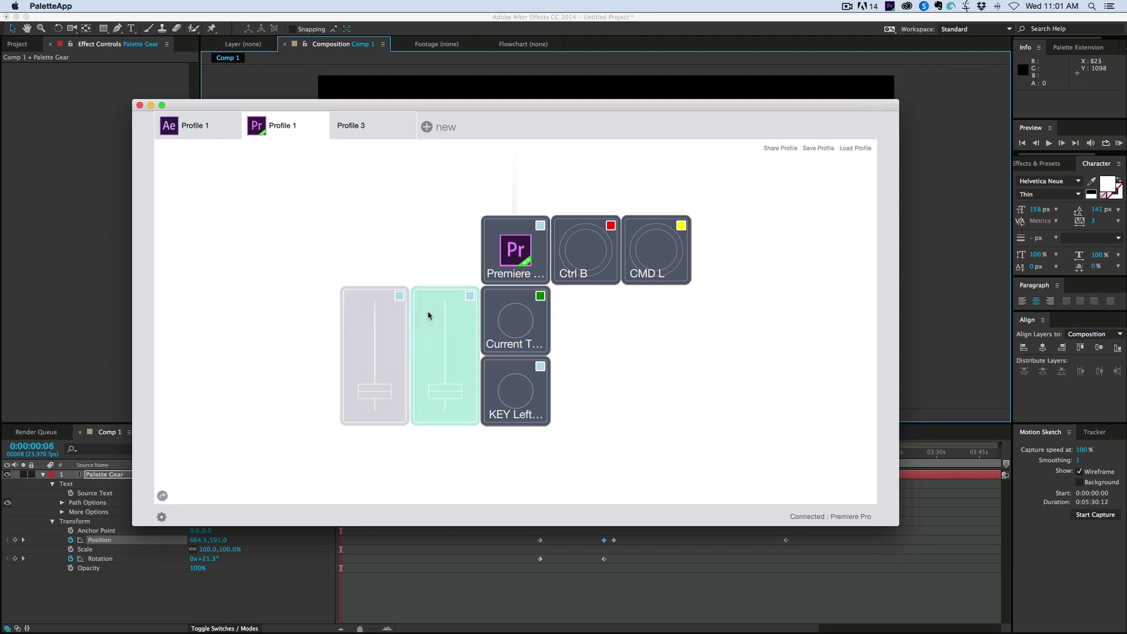
- Assign the Ctrl B button a Ctrl B keyboard shortcut and confirm it
left_click(595, 253)
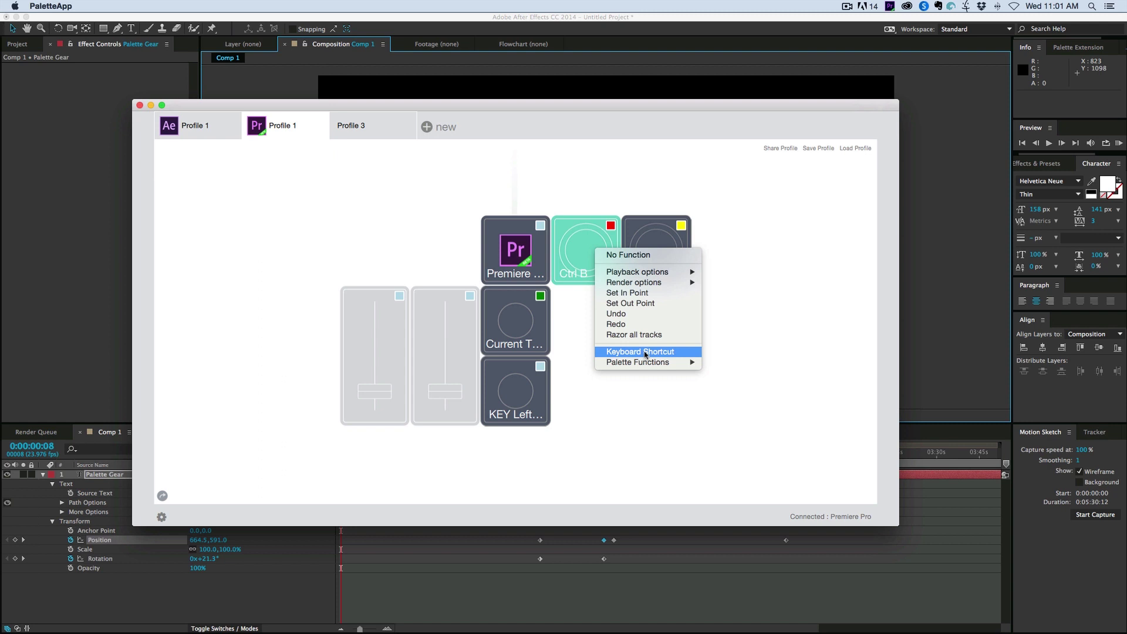
mouse_move(646, 275)
mouse_move(649, 366)
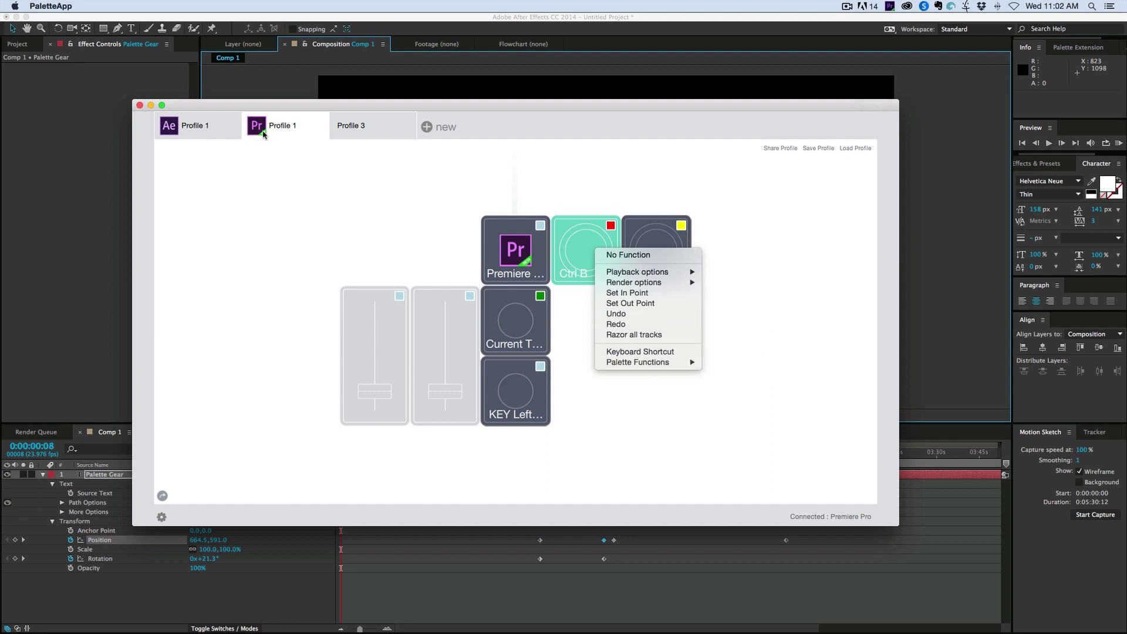
left_click(645, 351)
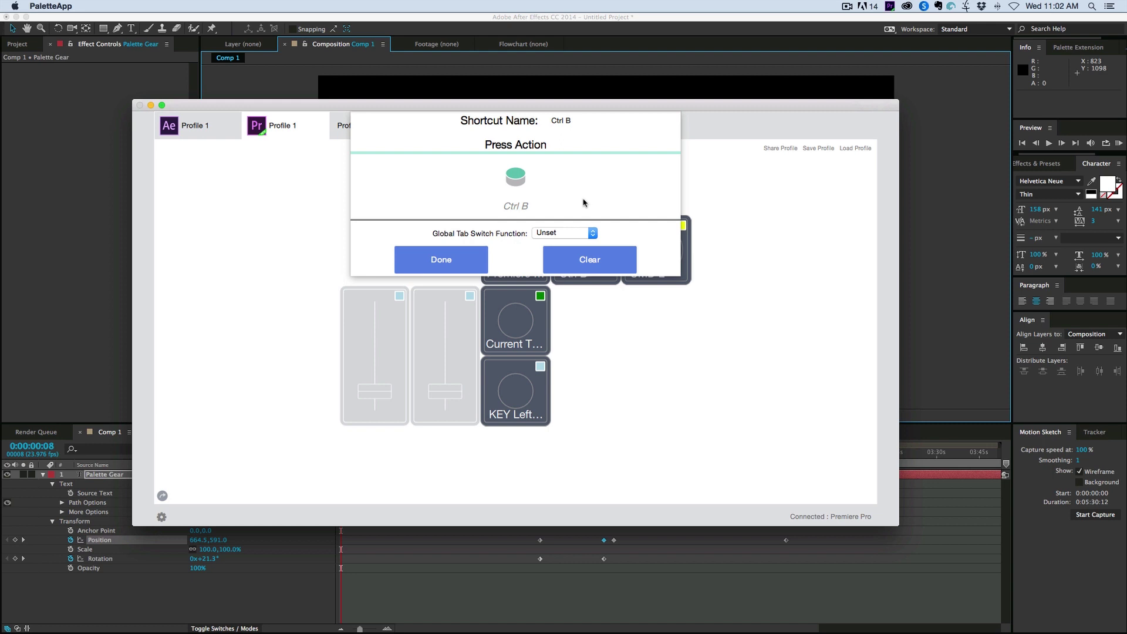
left_click(432, 259)
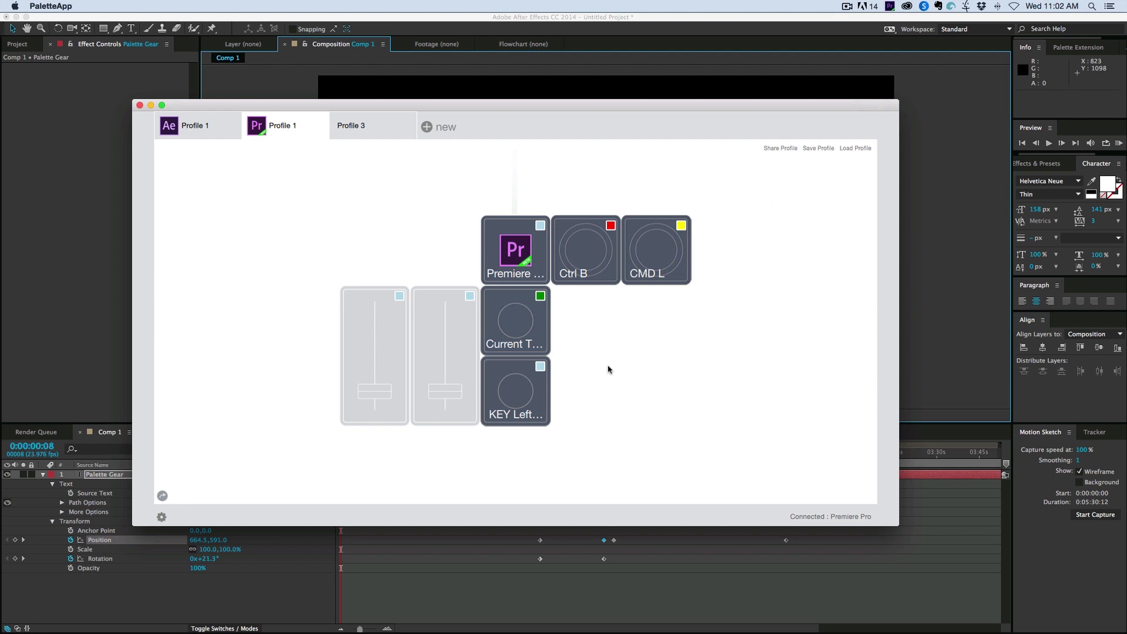
- Review the CMD L button's functions without changing them, then list the Current Time Index dial's functions
right_click(647, 256)
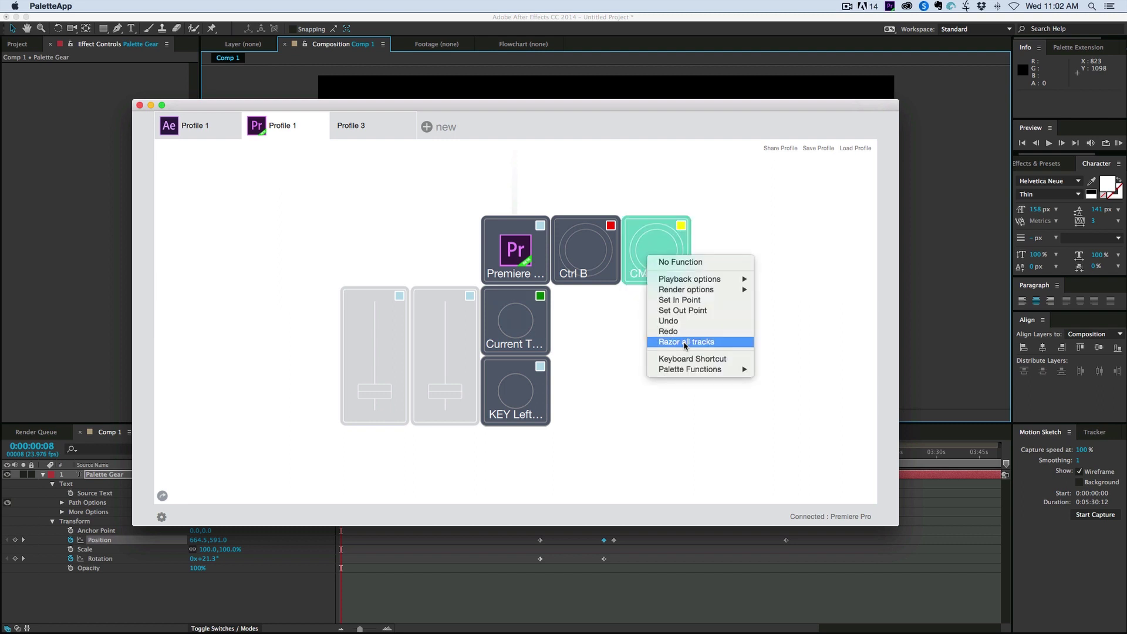
mouse_move(675, 366)
left_click(631, 326)
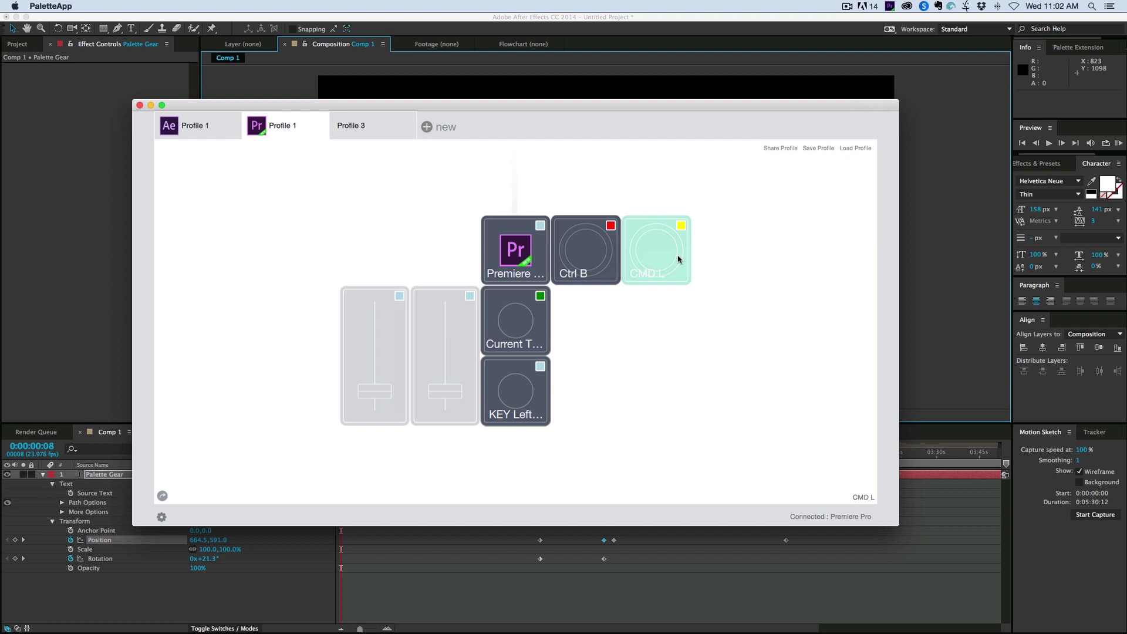
right_click(533, 325)
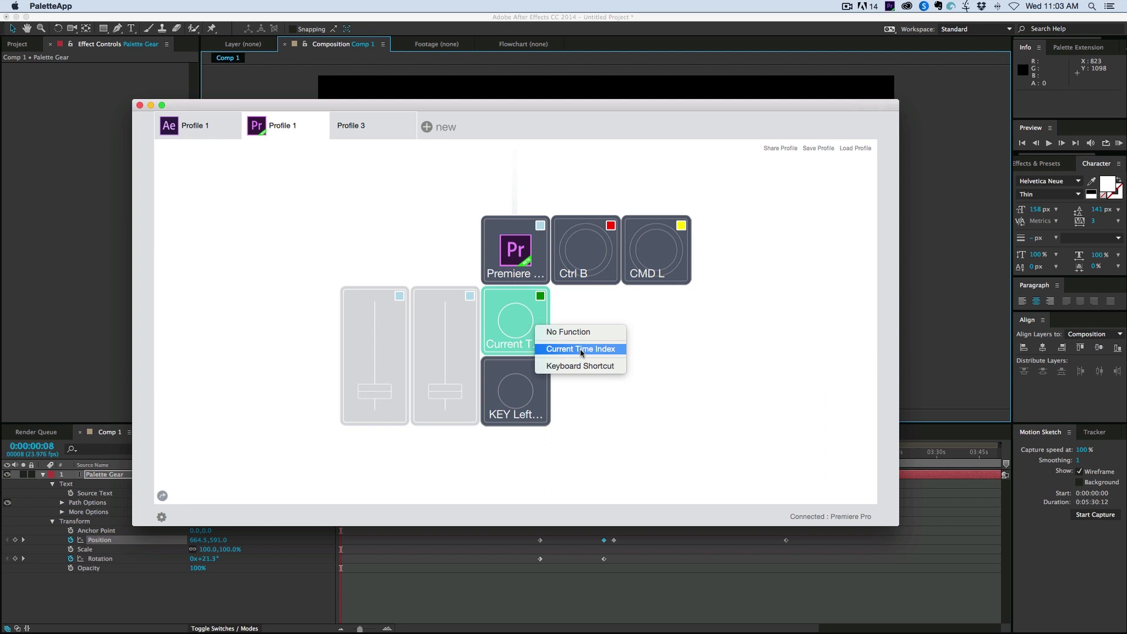
- Make the lower dial send KEY Left turning left, V when pressed, KEY Right turning right
left_click(691, 352)
left_click(518, 337)
left_click(657, 360)
left_click(521, 388)
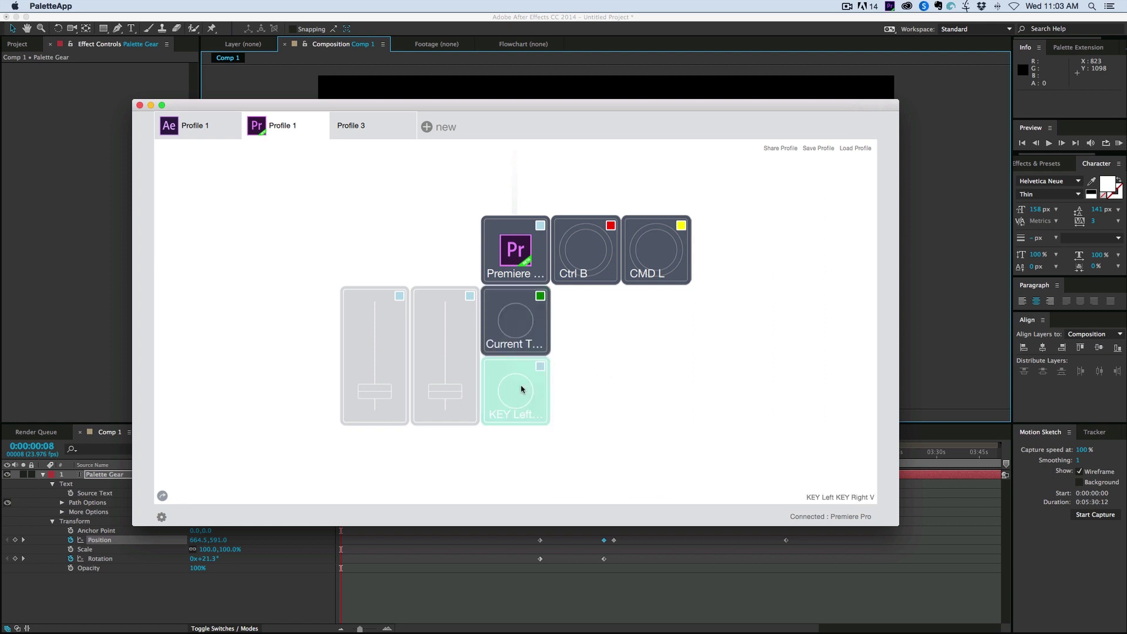
left_click(521, 388)
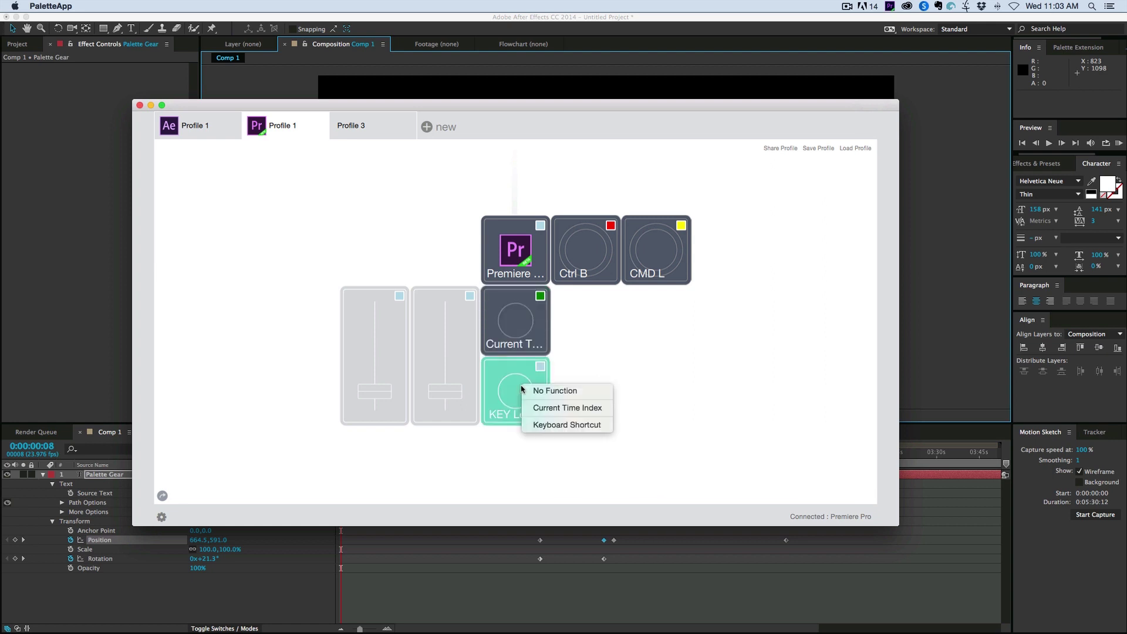
left_click(552, 425)
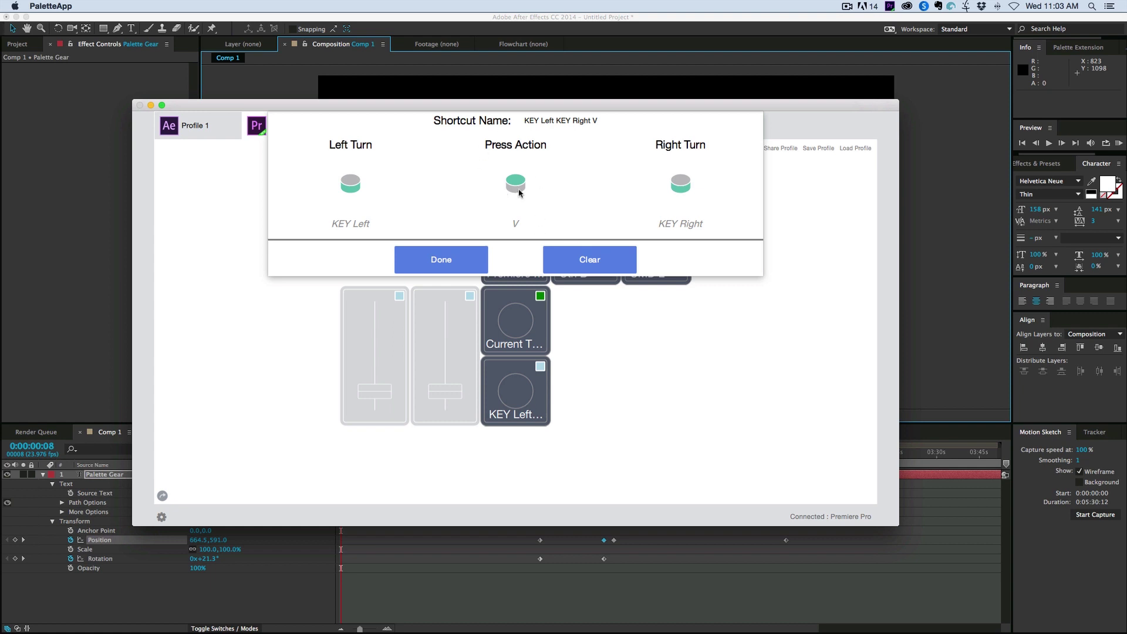
left_click(458, 256)
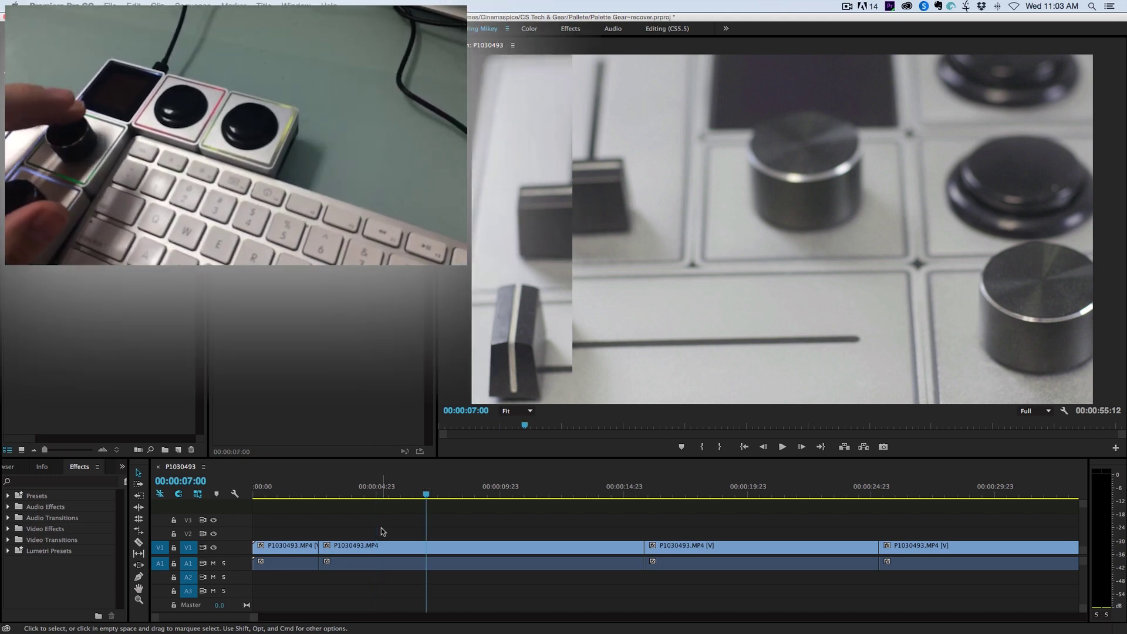
- Shuttle the playhead back and forth with J and L, settling near 00:00:06:00
key("l")
key("j")
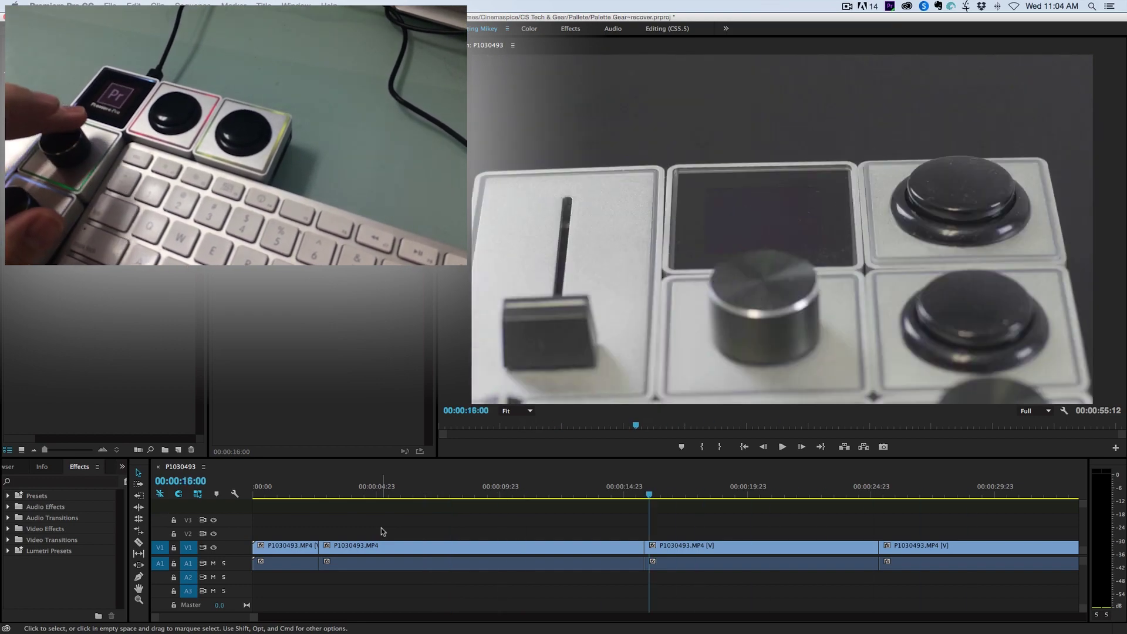
key("l")
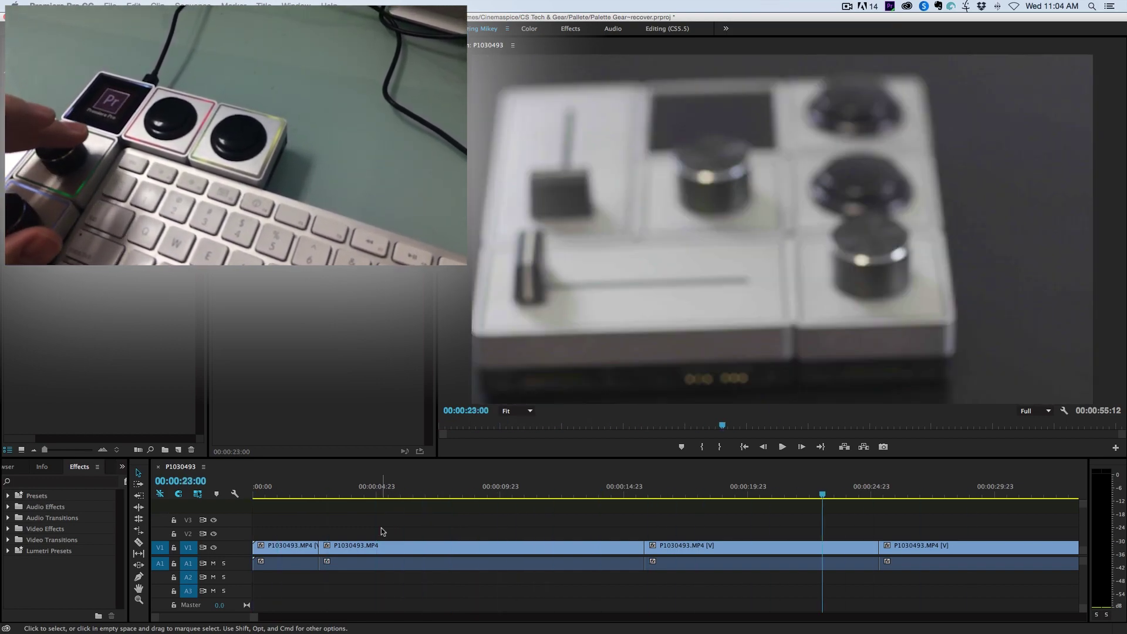
key("j")
key("j")
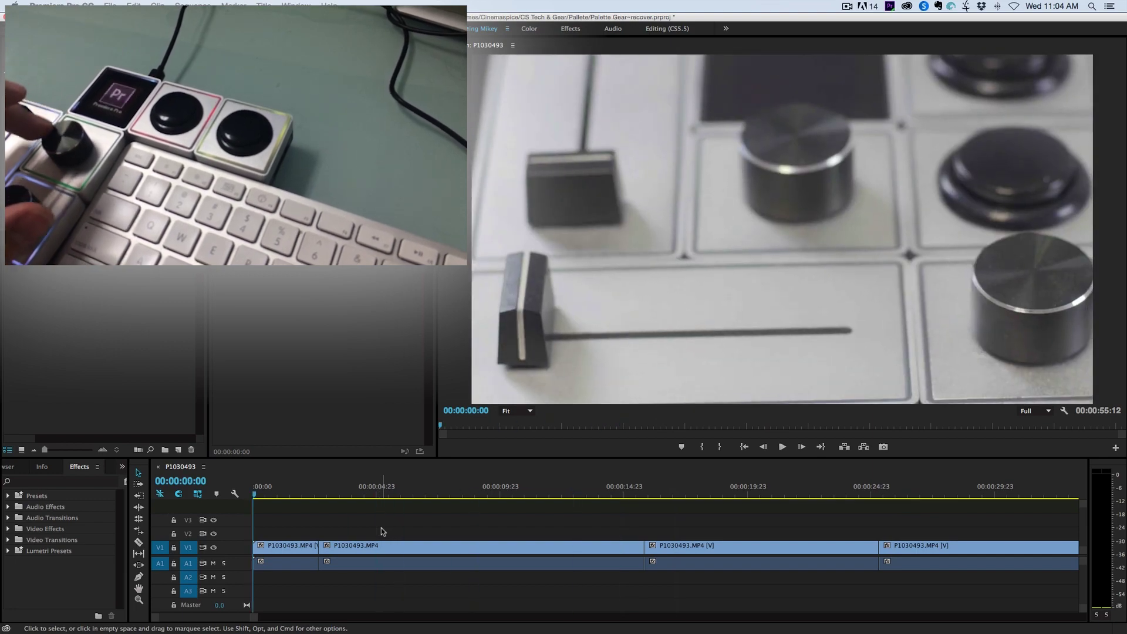
key("l")
key("j")
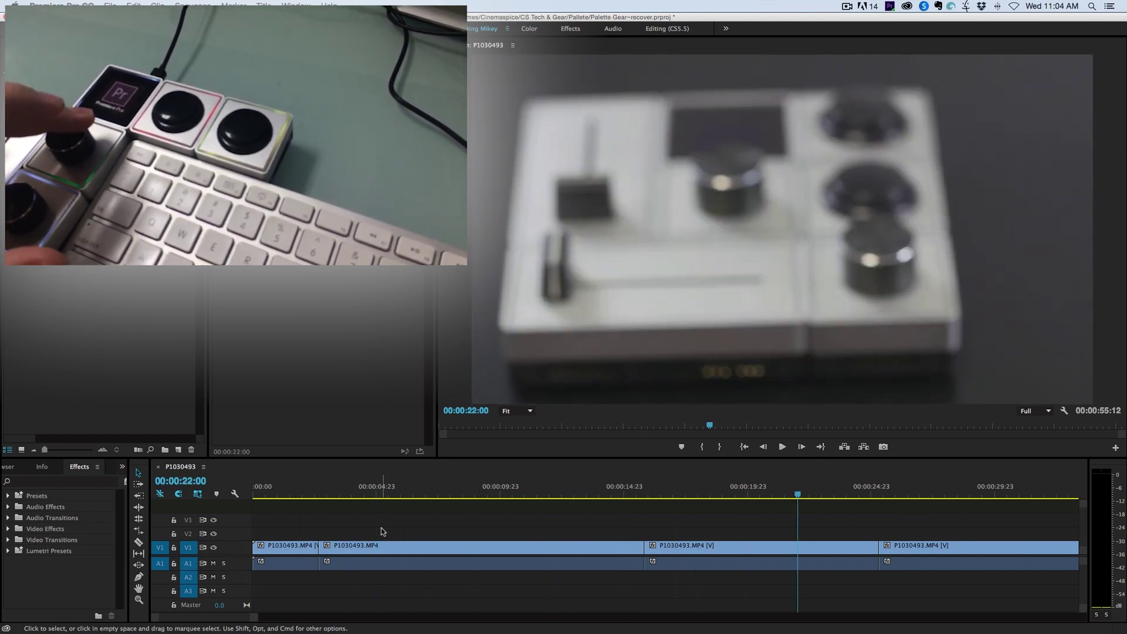
key("l")
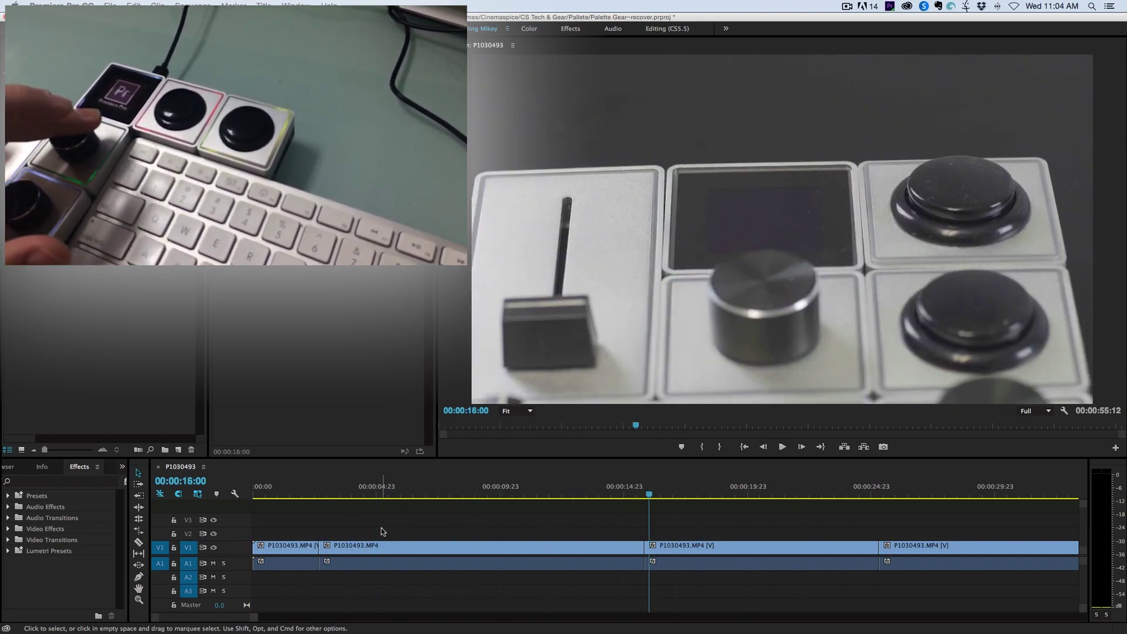
key("j")
key("l")
key("j")
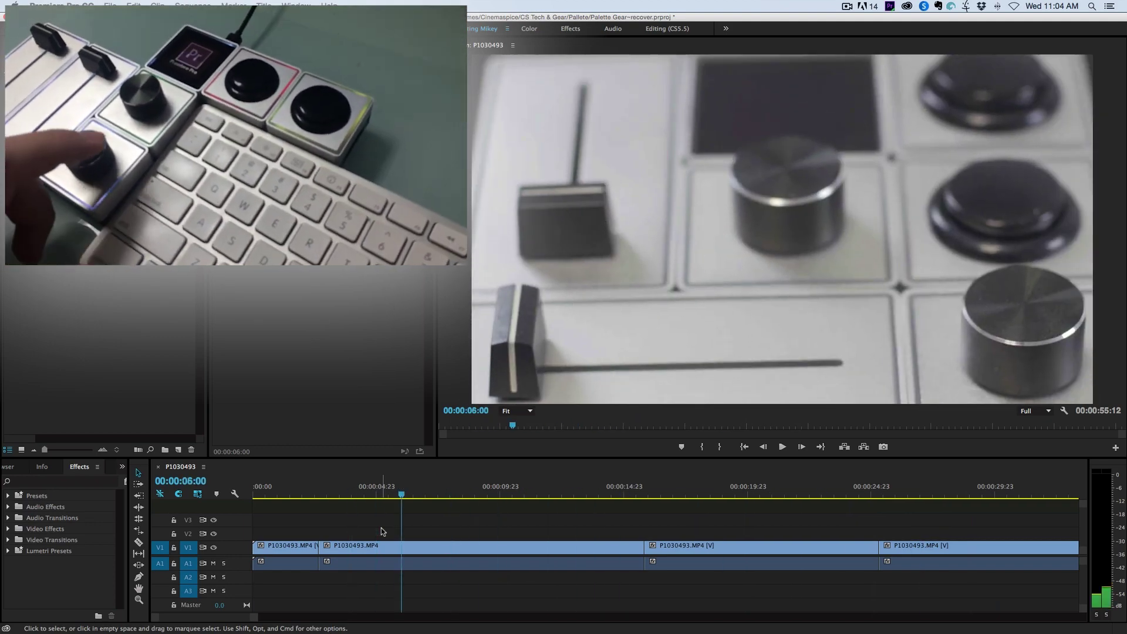
- Step the playhead to 00:00:07:13 and add an edit with Cmd+K
key("Right")
key("Right")
key("Right")
key("Right")
key("Right")
key("Right")
key("Right")
key("Right")
key("Right")
key("Right")
key("Right")
key("Right")
key("Right")
key("Right")
key("Right")
key("Right")
key("Right")
key("Right")
key("Right")
key("Right")
key("Right")
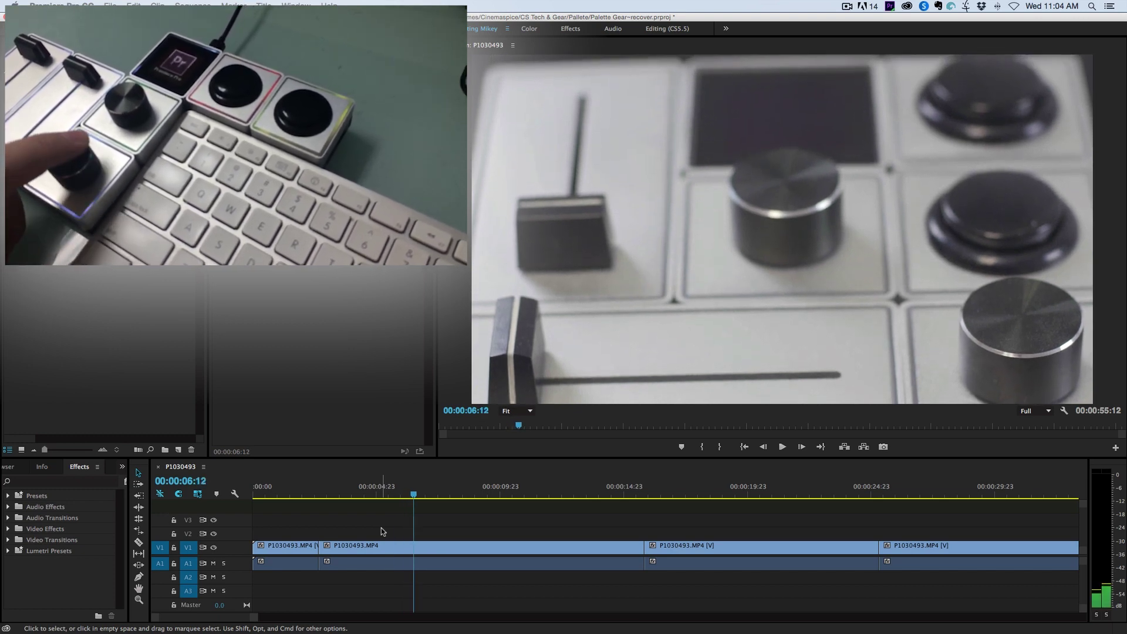
key("Right")
key("Right")
key("Right")
key("Right")
key("Right")
key("Right")
key("Right")
key("Right")
key("Right")
key("Right")
key("Right")
key("Right")
key("Right")
key("Right")
key("Right")
key("Right")
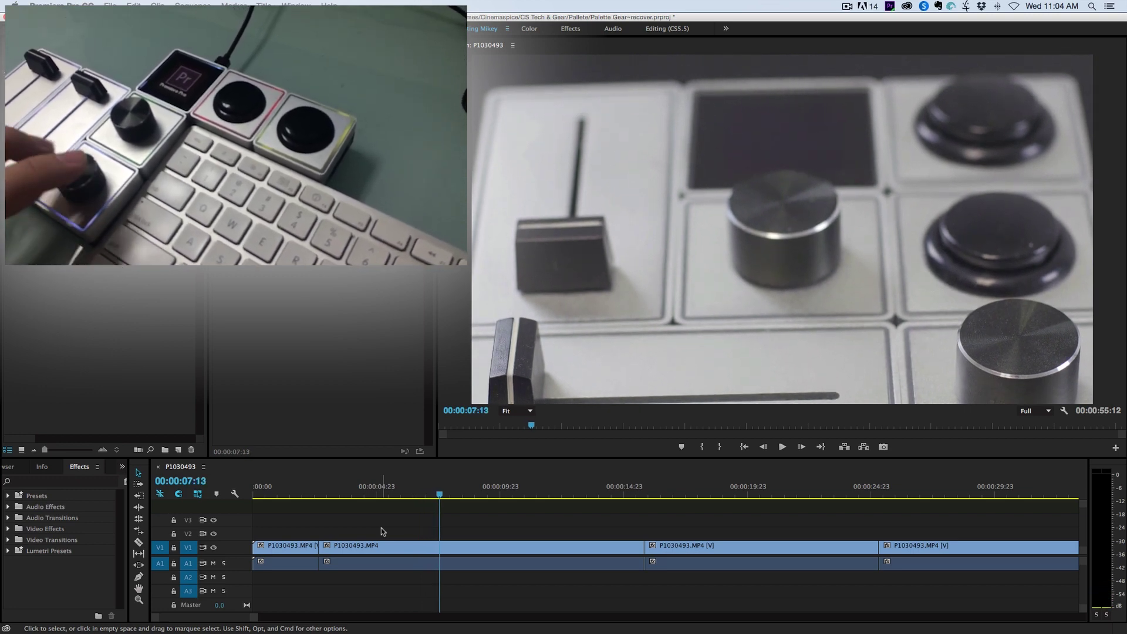
key("super+k")
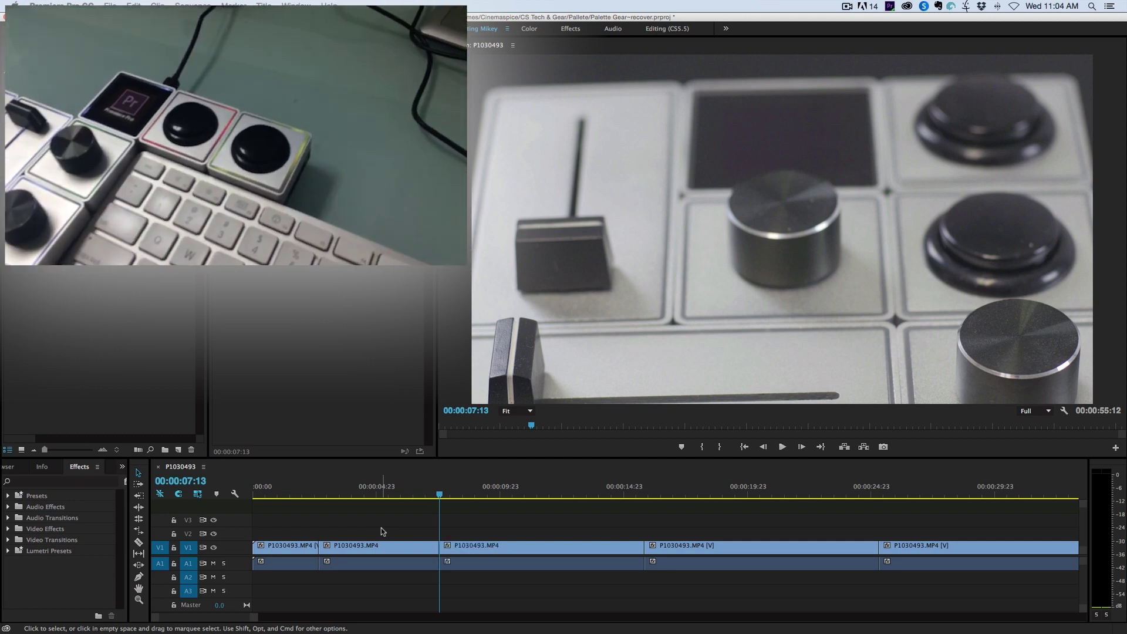
- Disable the fourth clip (00:00:15:20–00:00:25:06) on V1/A1 with Shift+E
left_click(716, 546)
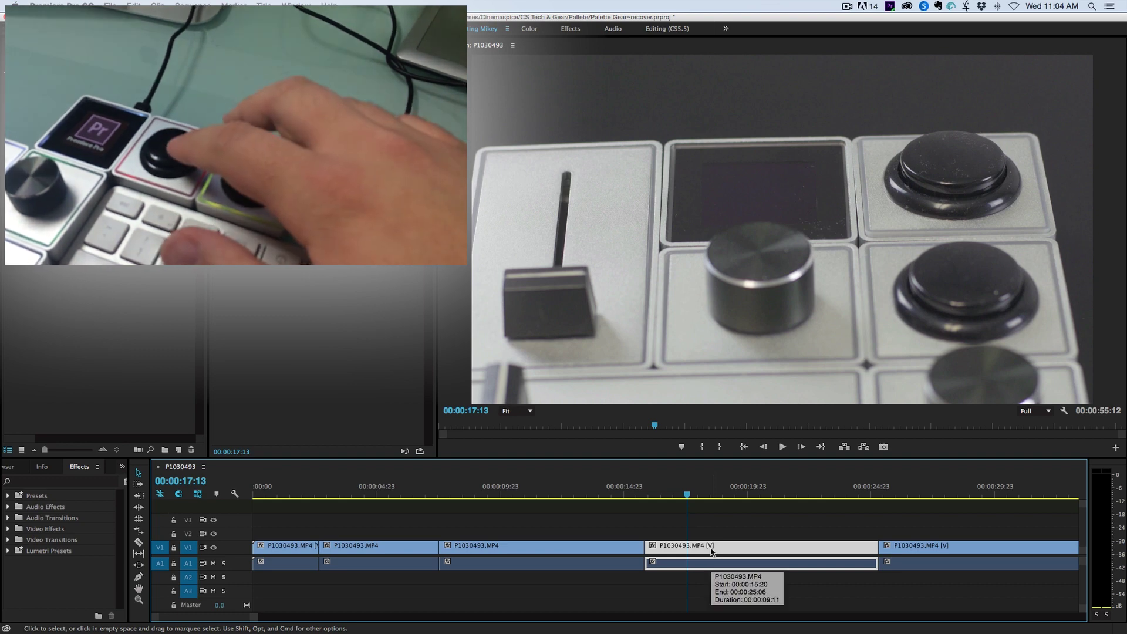
key("shift+e")
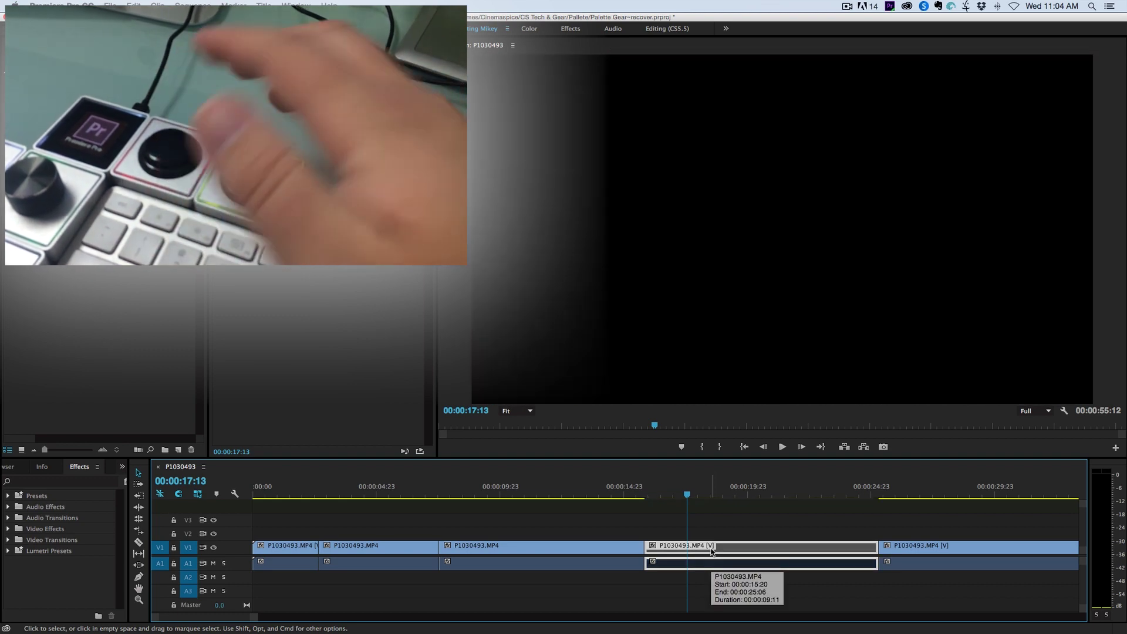
left_click(741, 522)
- Unlink that clip's video from its audio and move the playhead back to about 00:00:16:22
left_click(719, 548)
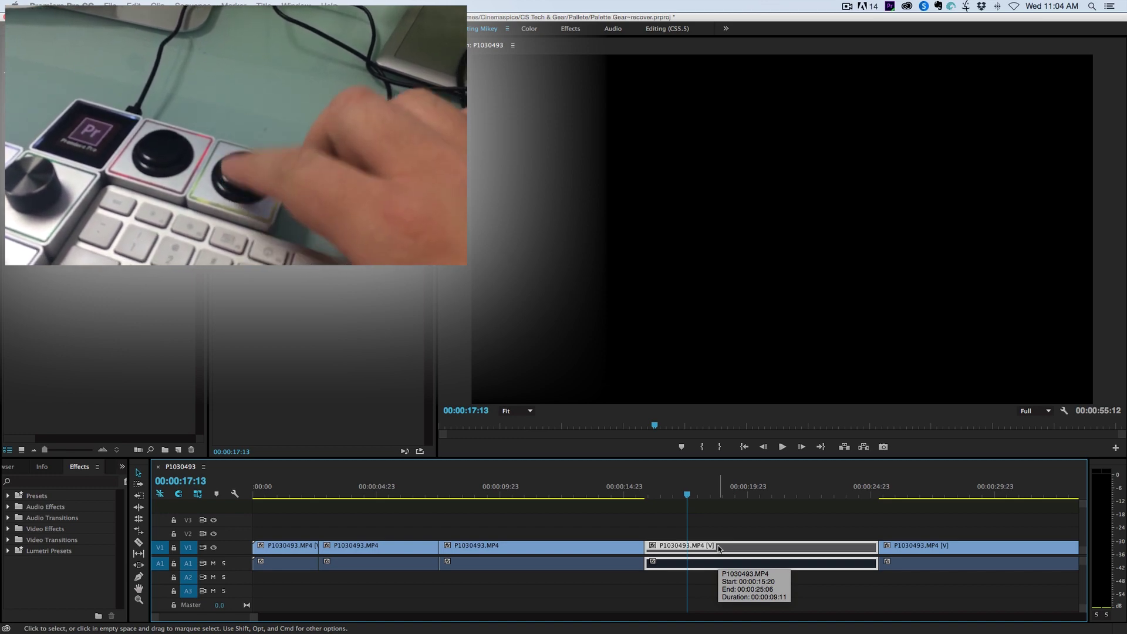
key("super+l")
left_click(721, 562)
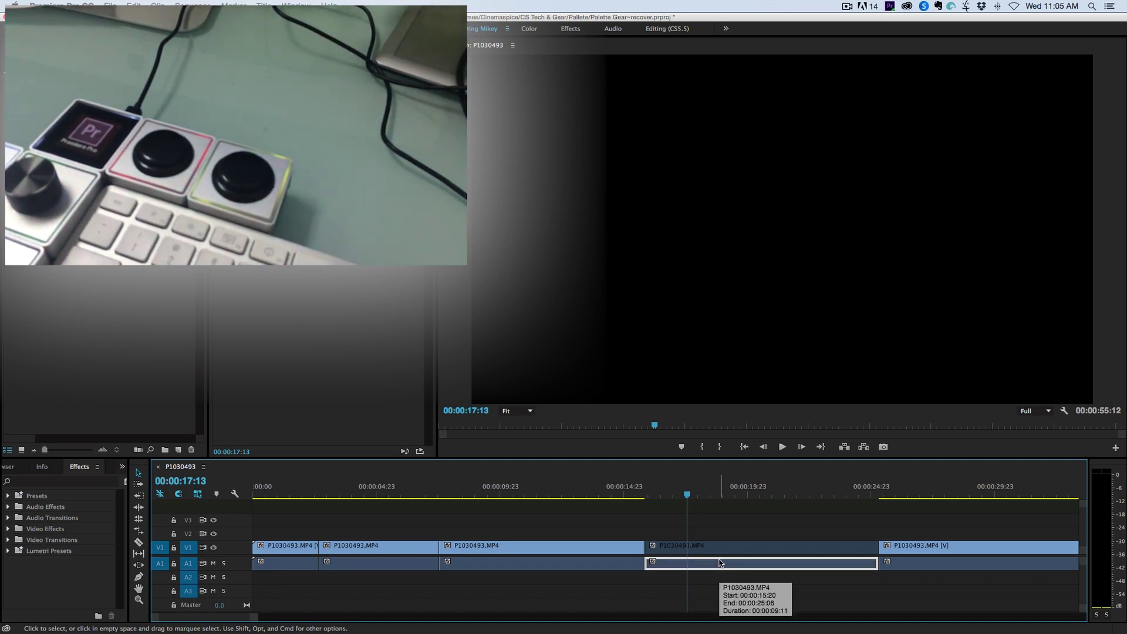
left_click(727, 532)
left_click_drag(663, 496, 673, 499)
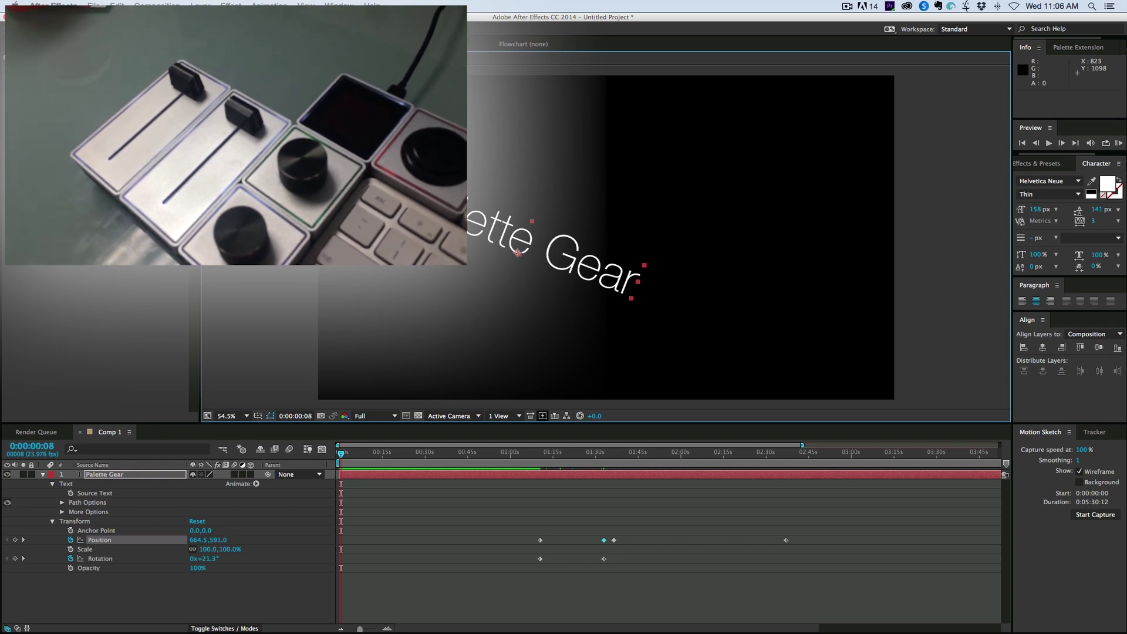
- Select the Palette Gear text layer in Comp 1's Timeline
scroll(606, 237, "up", 3)
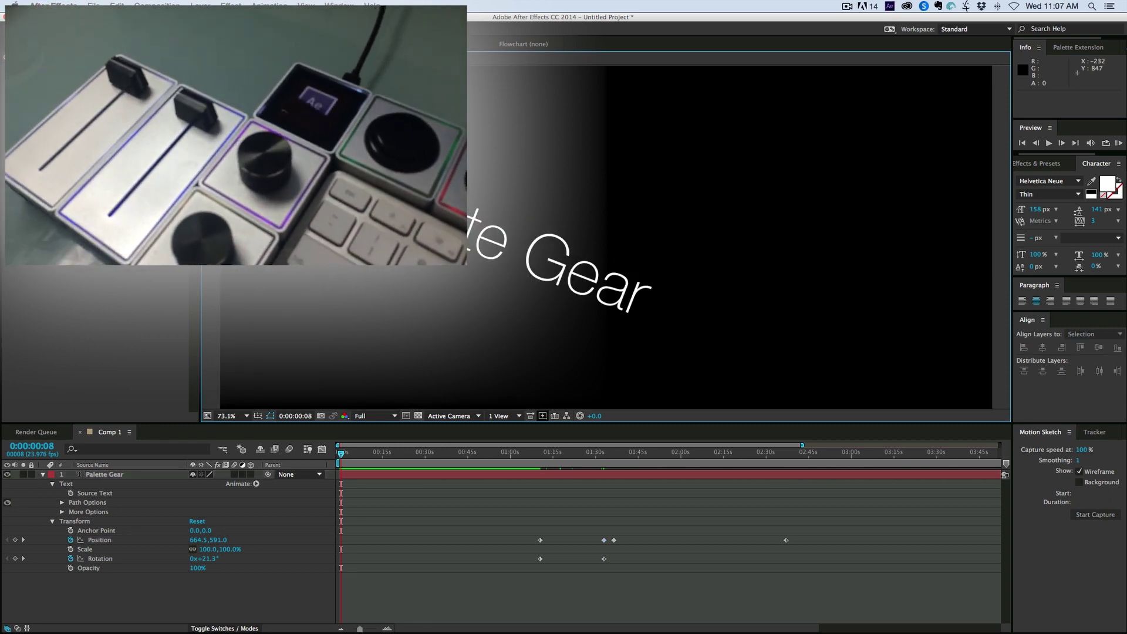
left_click(385, 477)
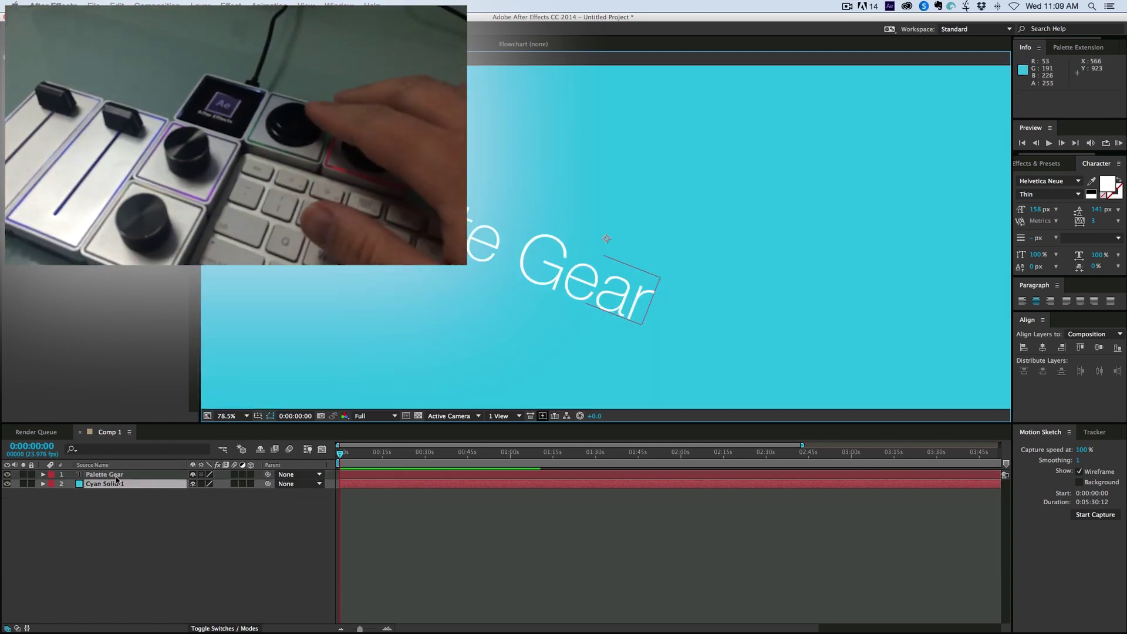
- Solo Cyan Solid 1, then the Palette Gear text layer, unsoloing each so both show again
key("alt+shift+s")
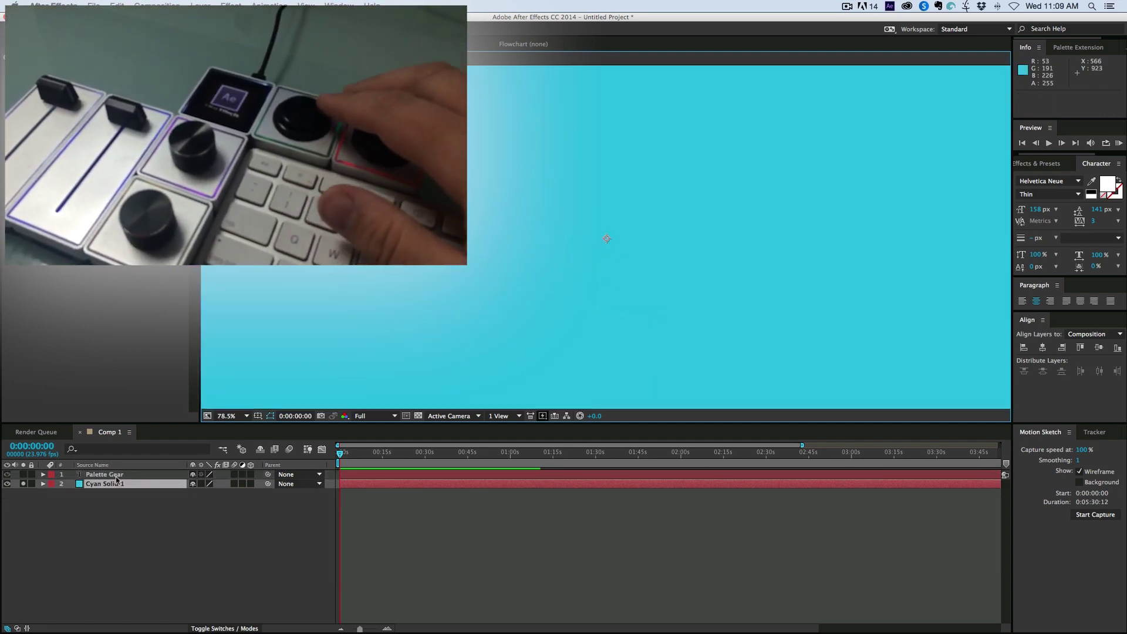
key("alt+shift+s")
key("ctrl+Up")
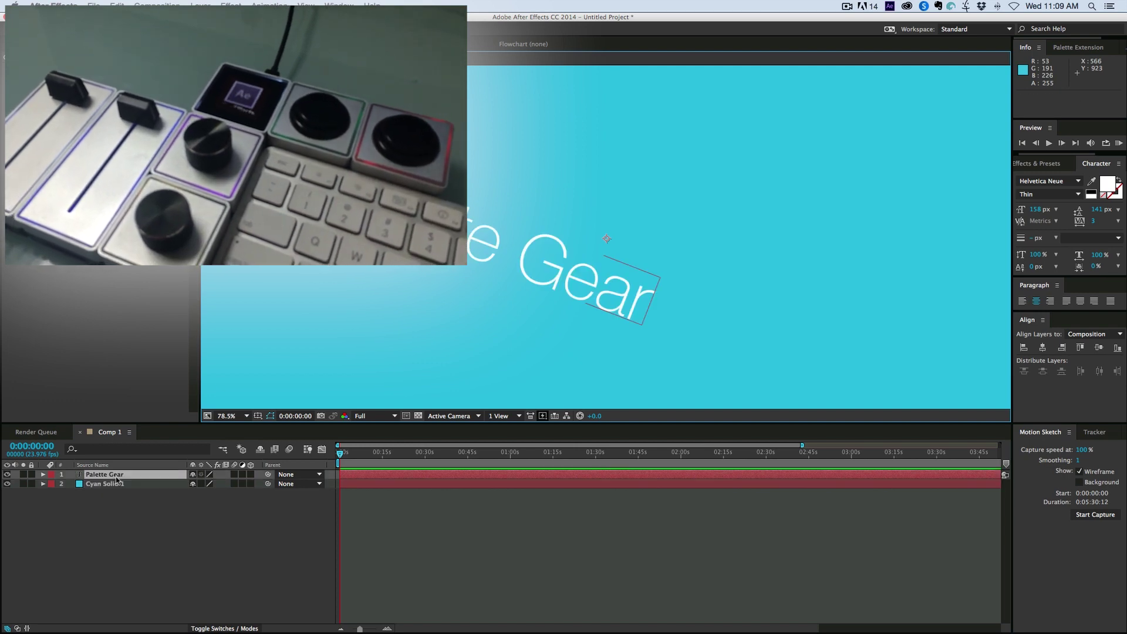
key("alt+shift+s")
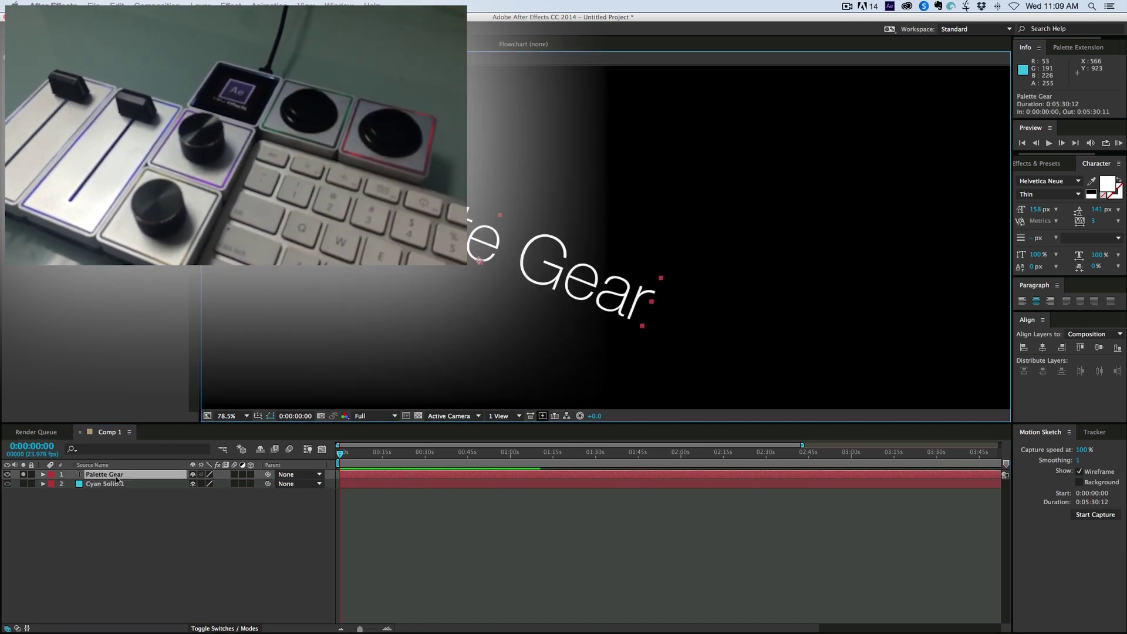
key("alt+shift+s")
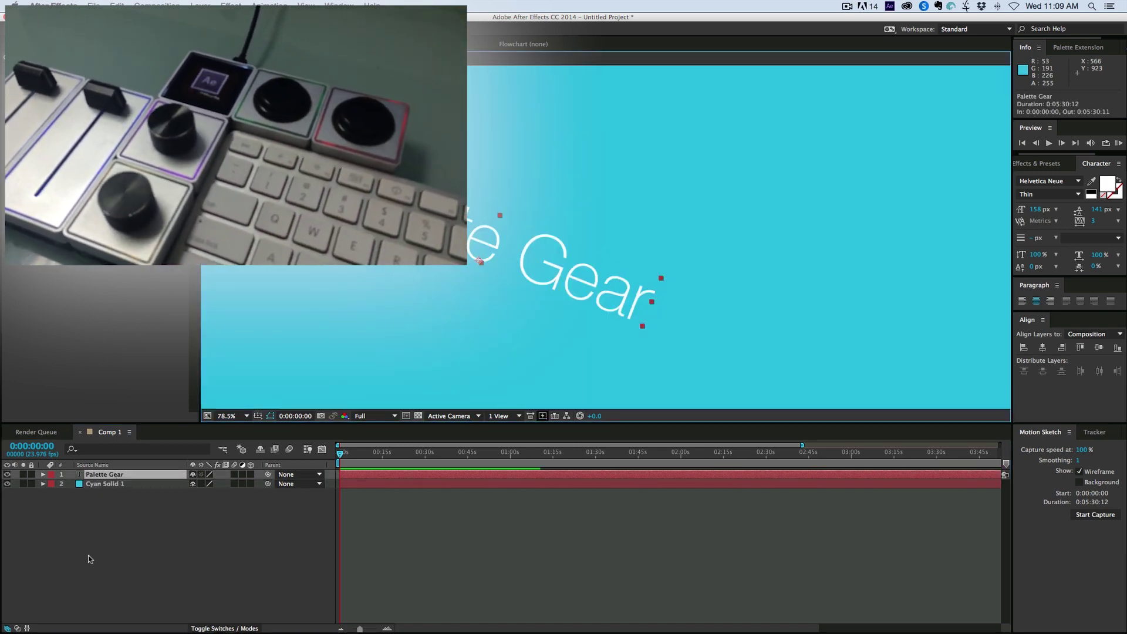
- At 1:01:18, move the Palette Gear text to the right and show its keyframed properties
left_click(486, 510)
left_click(514, 453)
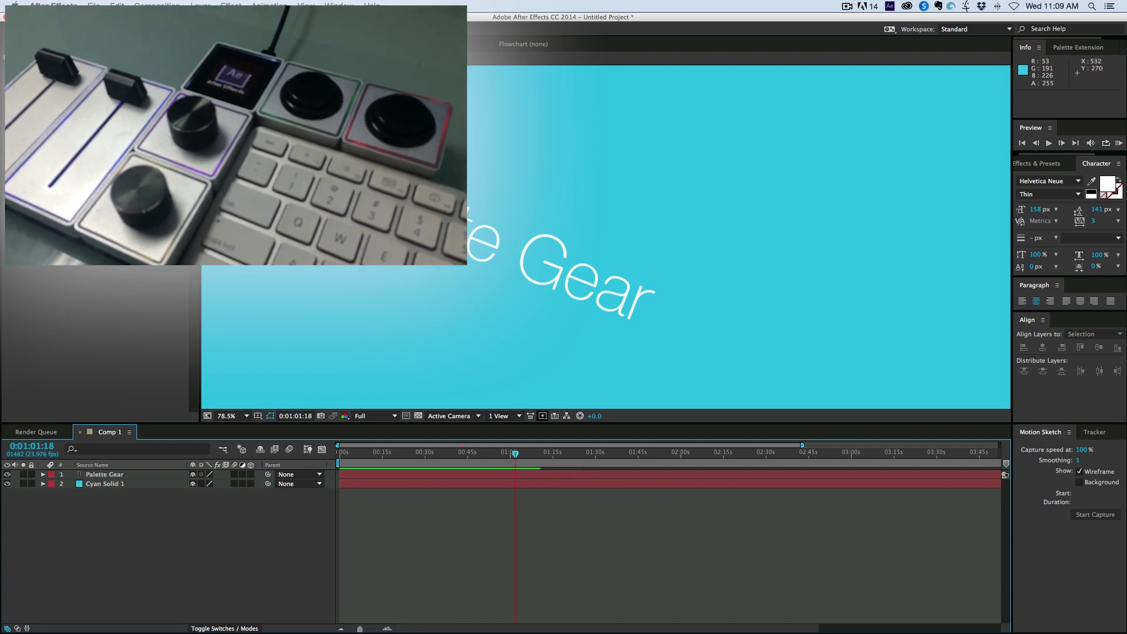
left_click_drag(448, 219, 529, 229)
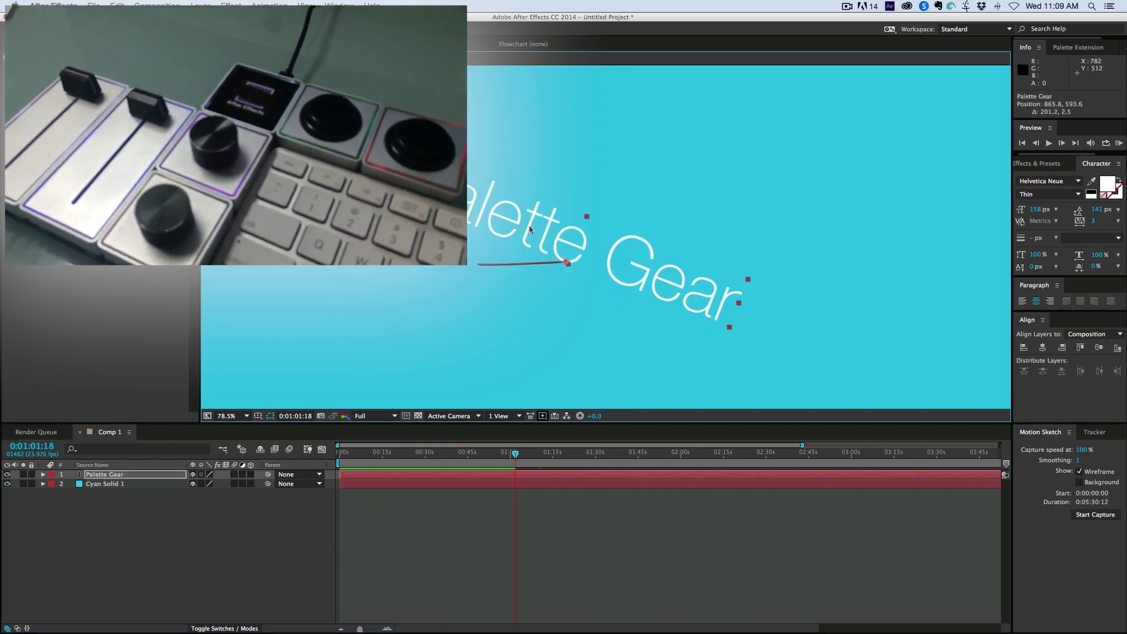
left_click(470, 508)
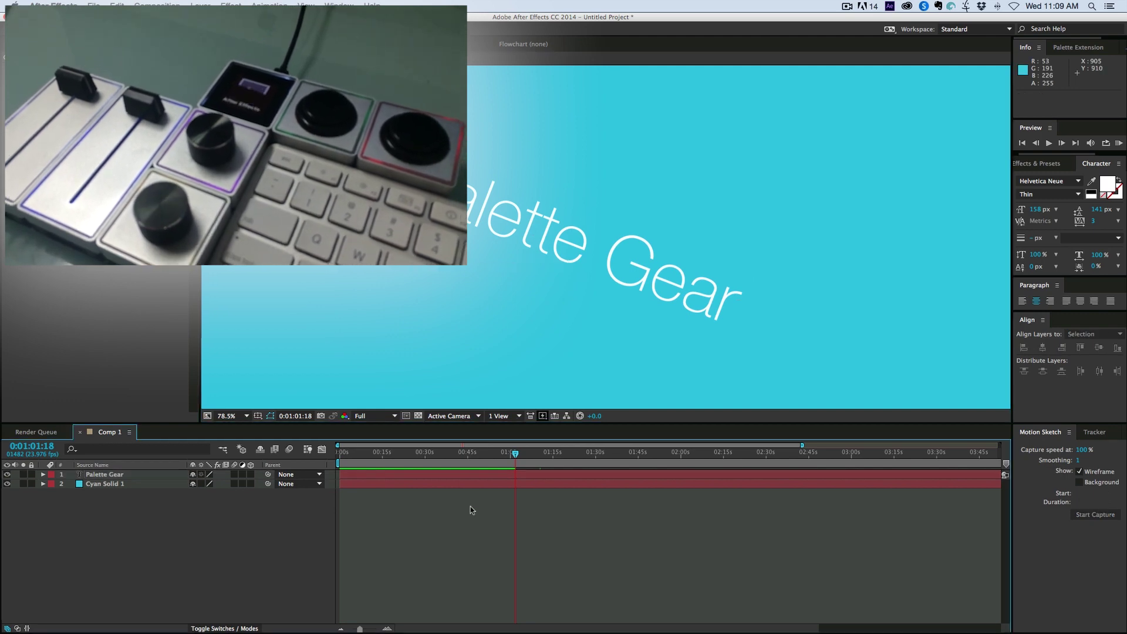
key("u")
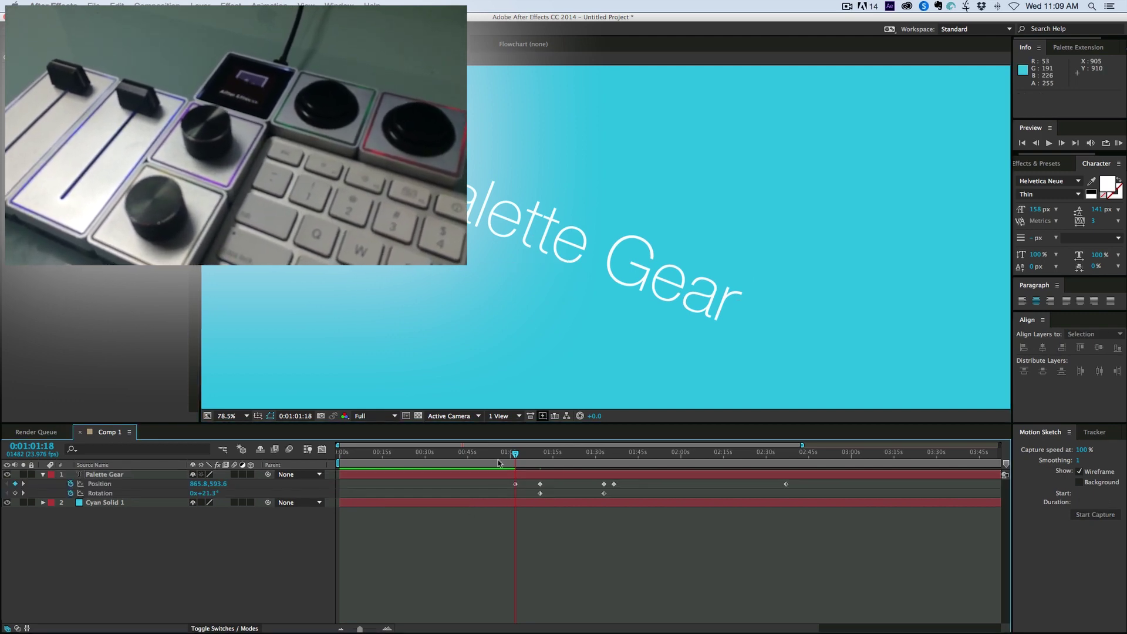
- At 0:57:07, rotate the Palette Gear text to −32.9° and set a rotation keyframe
left_click(475, 282)
key("k")
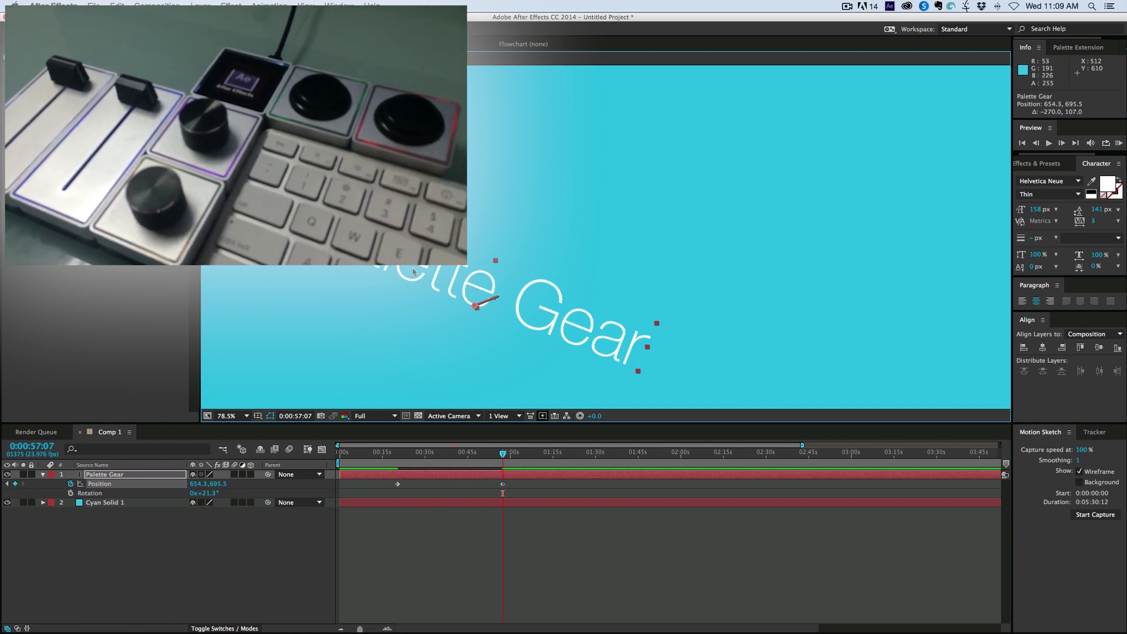
left_click_drag(413, 271, 236, 432)
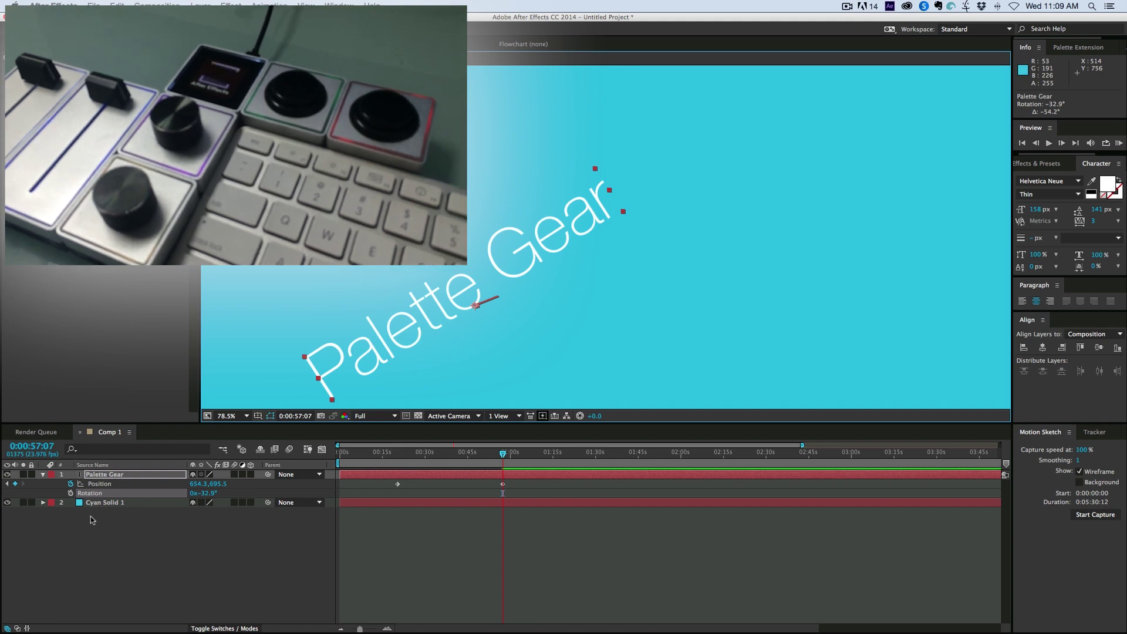
key("alt+shift+r")
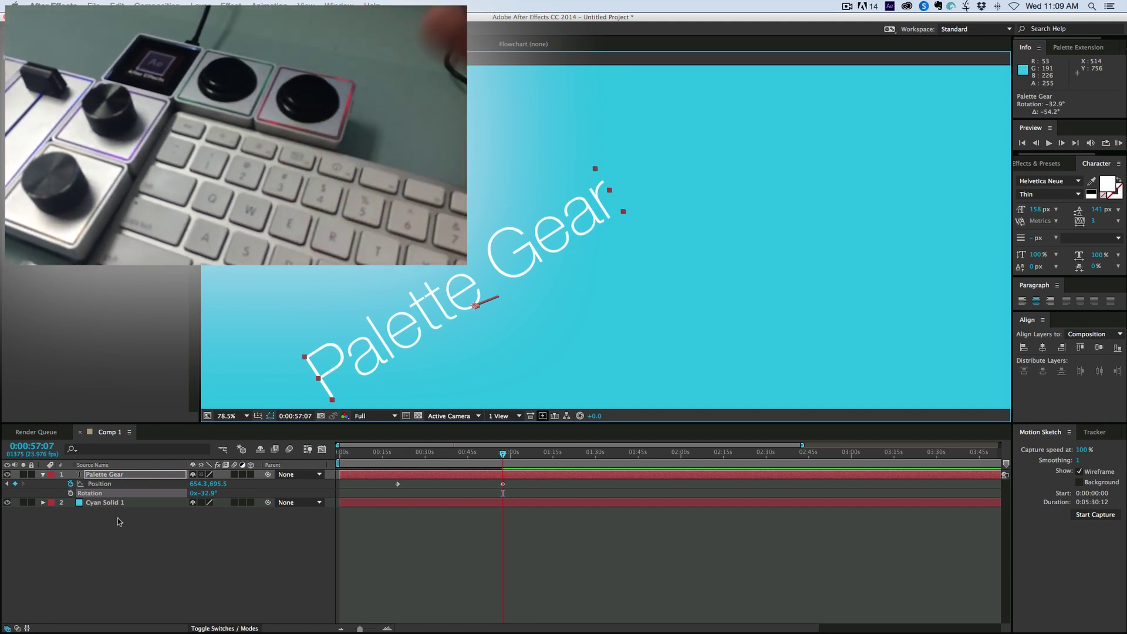